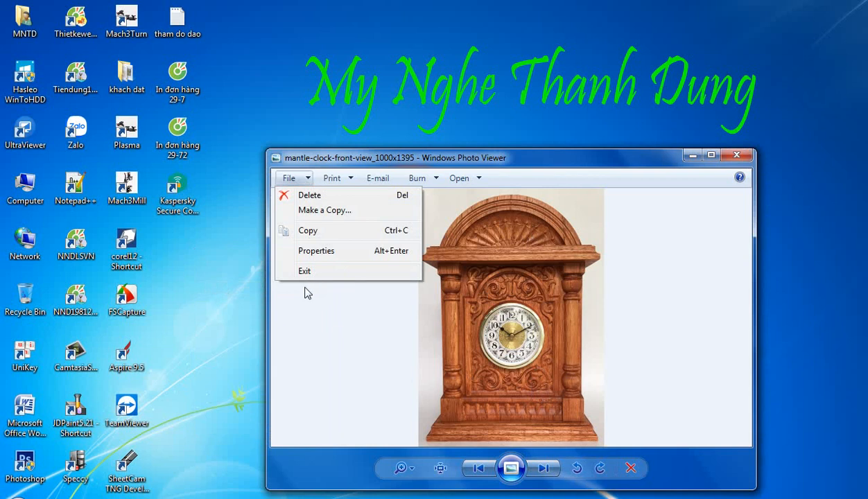
click(300, 306)
right_click(308, 229)
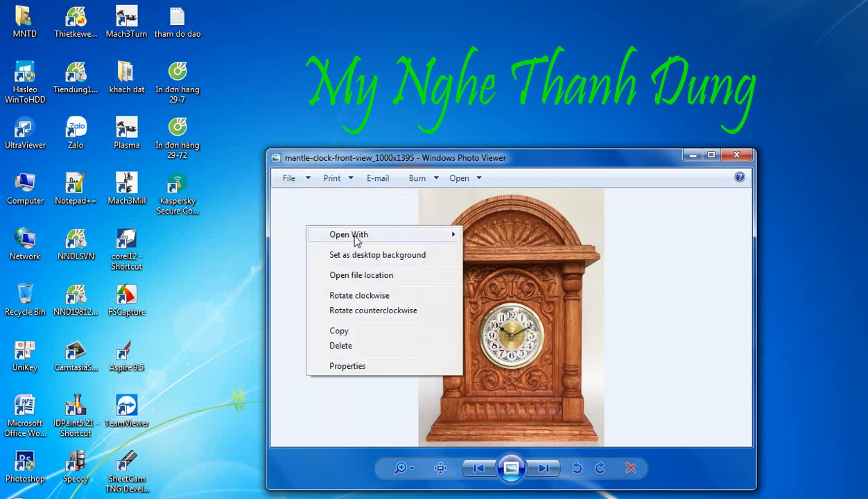
mouse_move(356, 238)
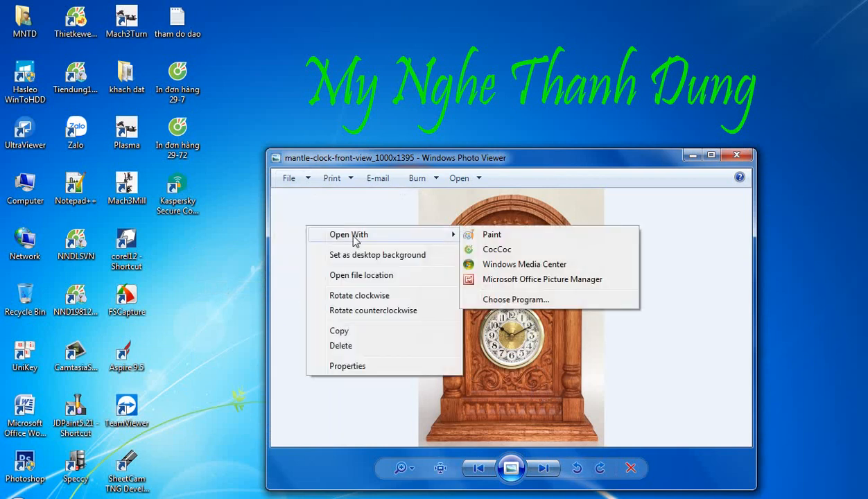
click(514, 300)
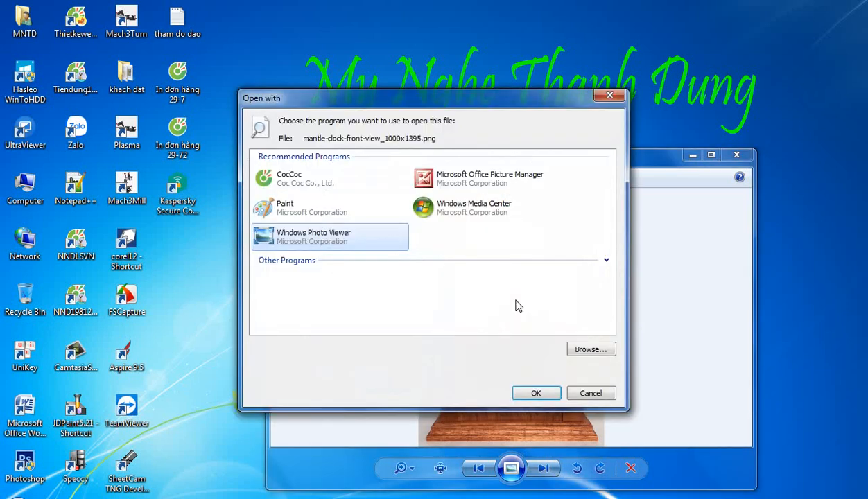
click(590, 393)
Open the file location of the clock's front-view photo and restore the folder window to a smaller size
right_click(312, 247)
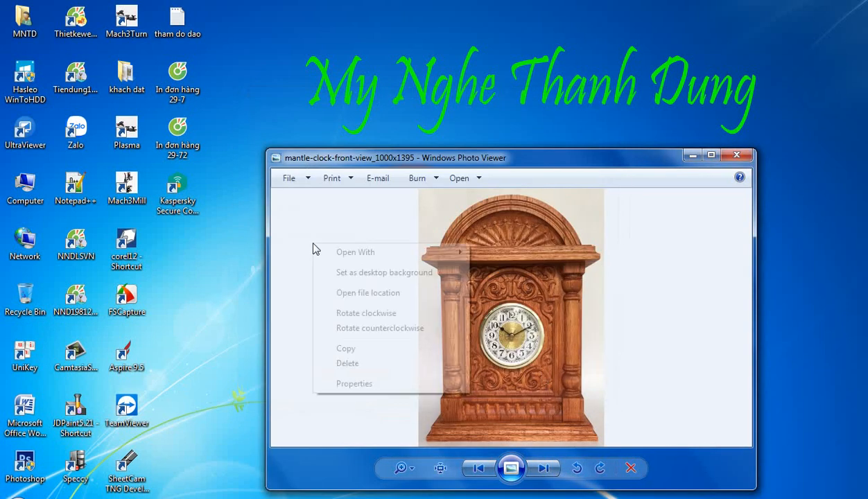
click(334, 292)
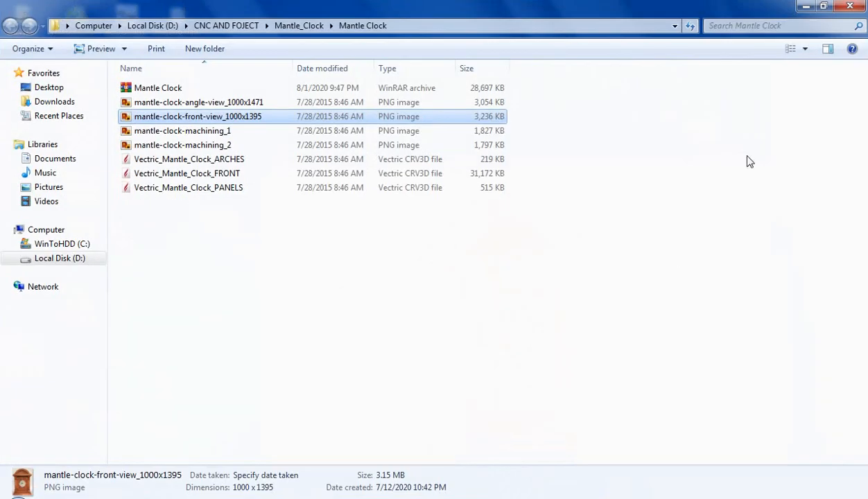
click(823, 6)
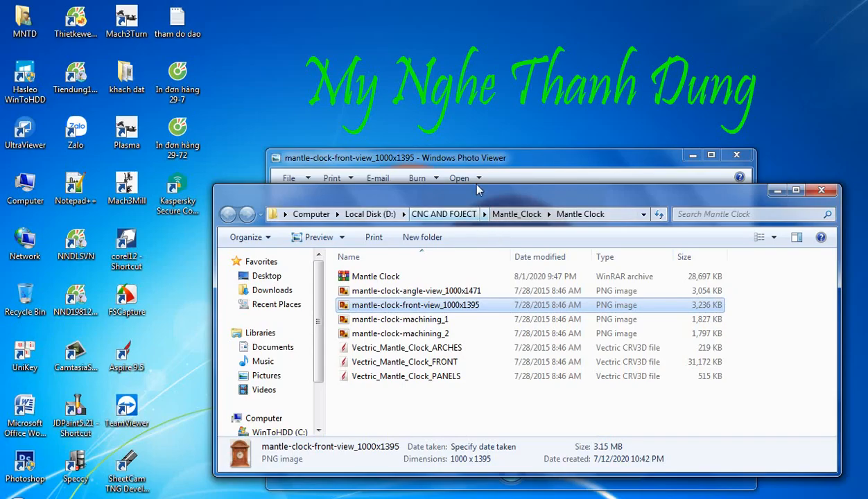
Browse through the mantle clock photos, examining the front view, the angle view and the two machining pictures
click(471, 158)
click(545, 474)
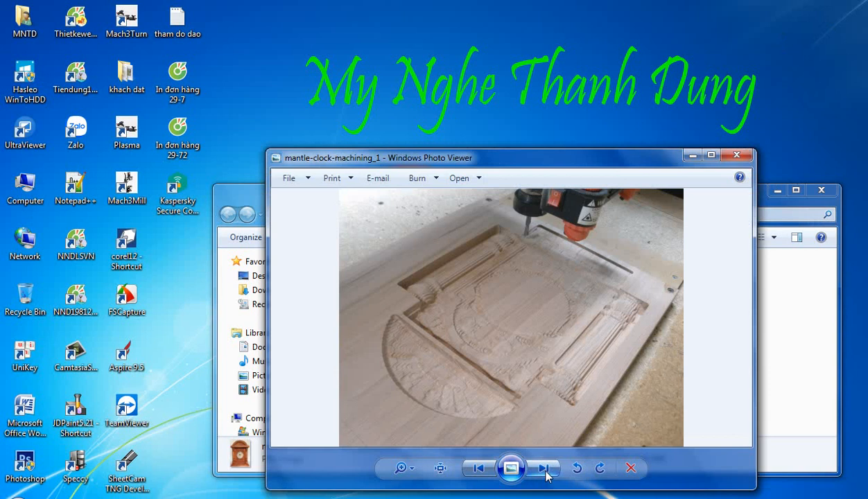
click(545, 471)
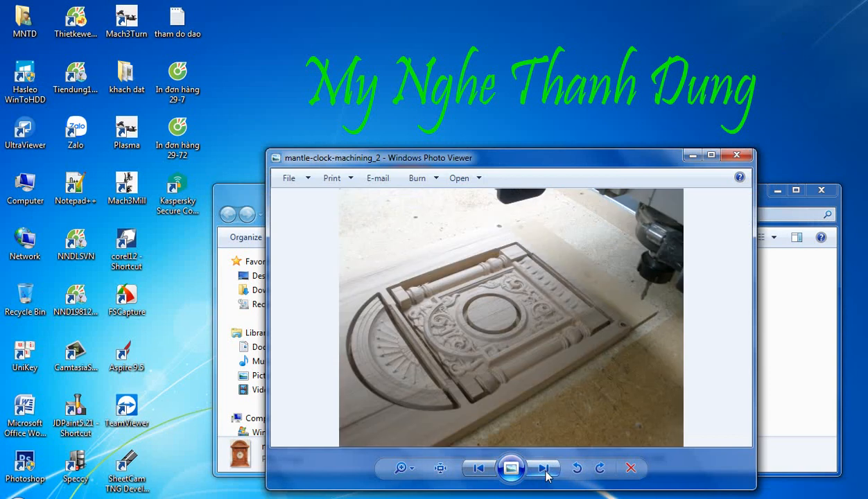
click(545, 471)
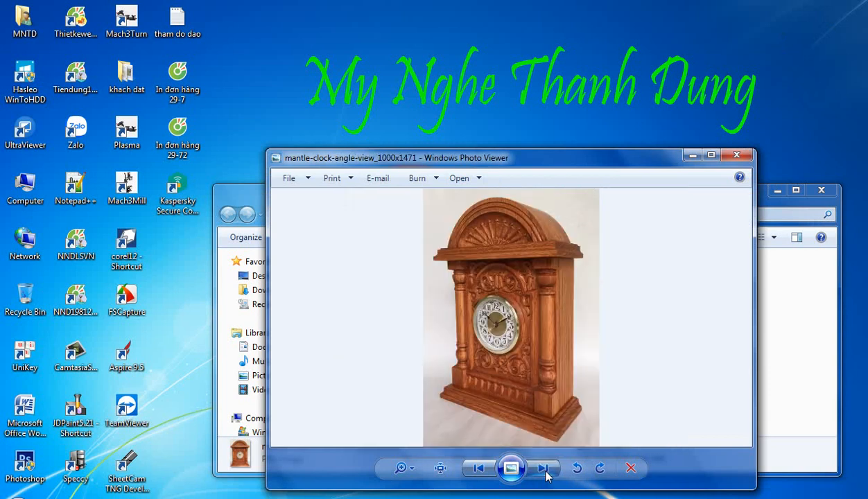
click(545, 472)
click(543, 472)
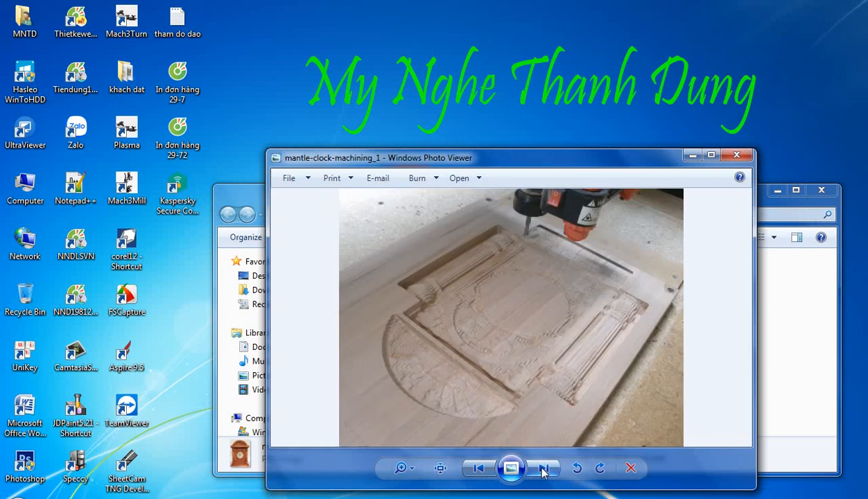
click(543, 470)
click(543, 470)
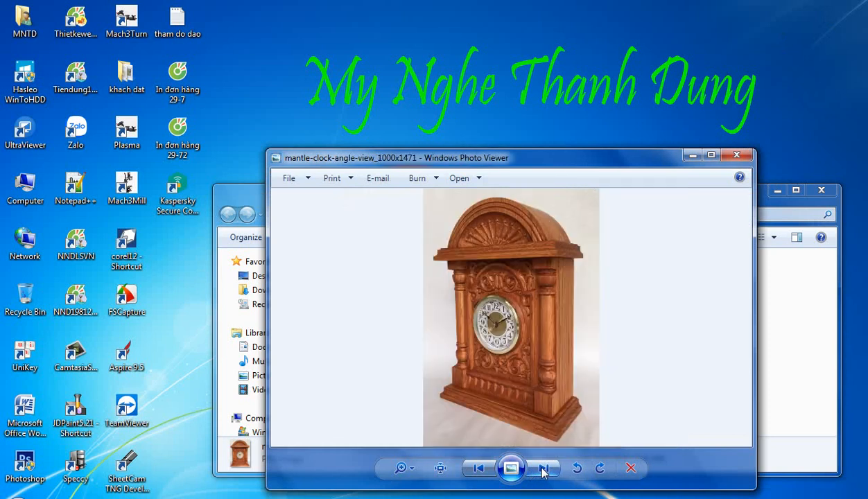
click(543, 470)
click(543, 470)
click(544, 470)
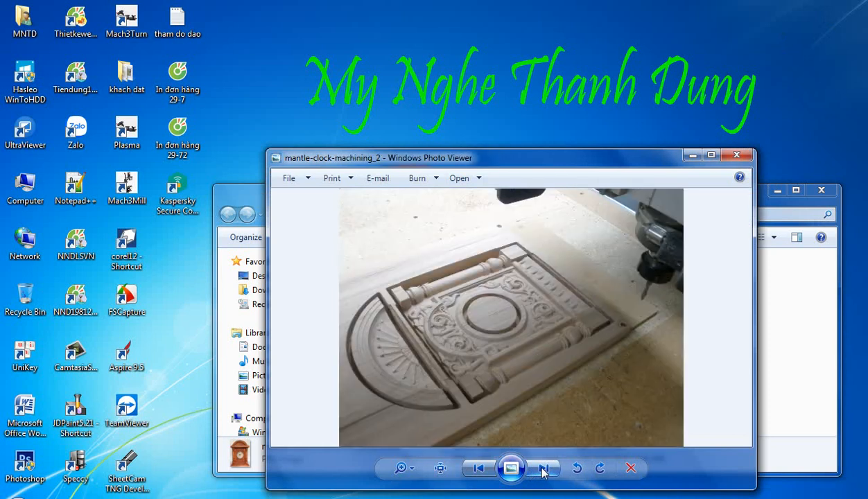
click(543, 470)
click(543, 470)
click(543, 470)
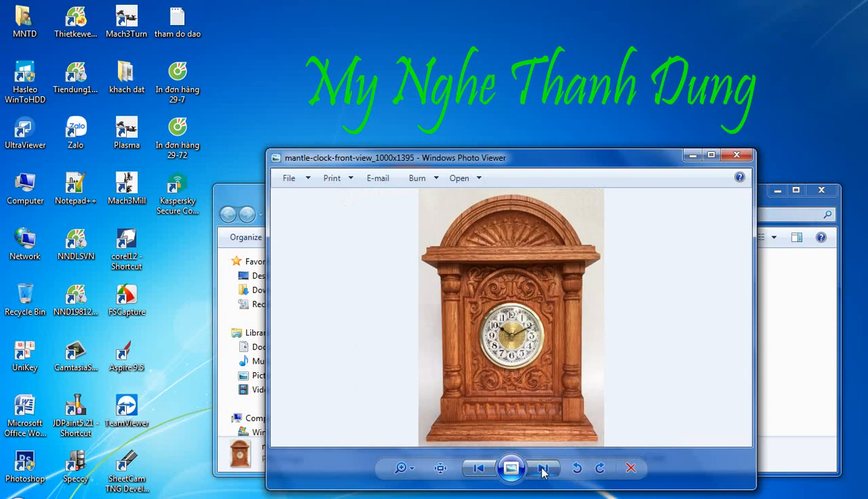
click(544, 470)
click(543, 470)
click(544, 470)
click(543, 470)
click(543, 470)
click(543, 470)
click(544, 470)
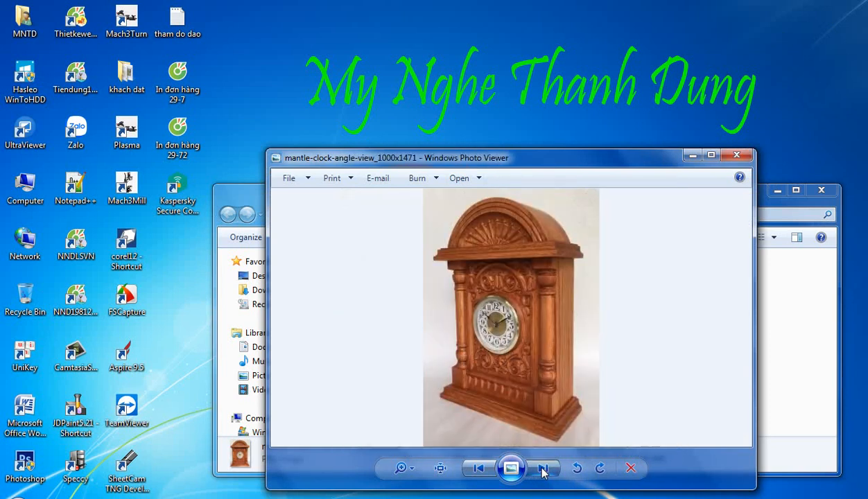
click(543, 470)
click(544, 470)
click(543, 470)
click(543, 470)
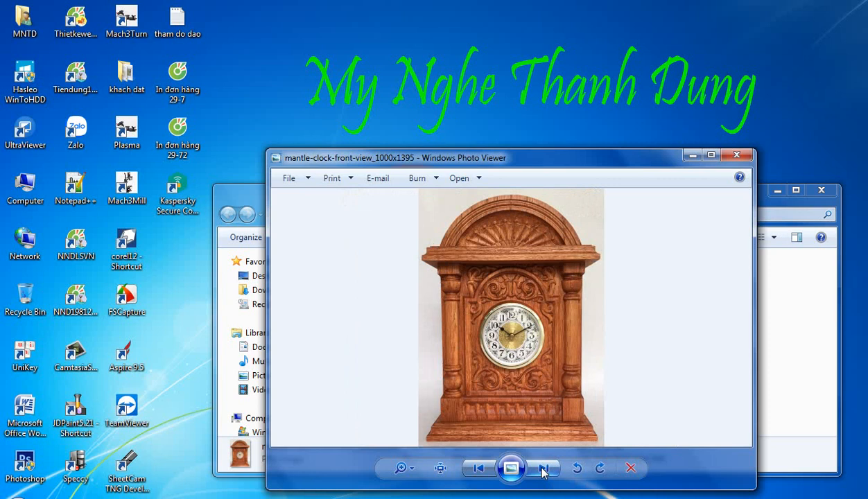
click(543, 470)
click(543, 470)
click(543, 470)
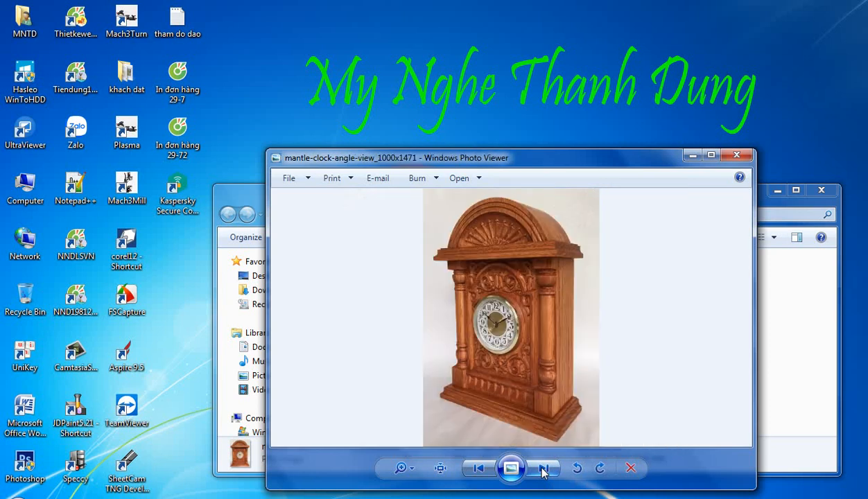
click(543, 470)
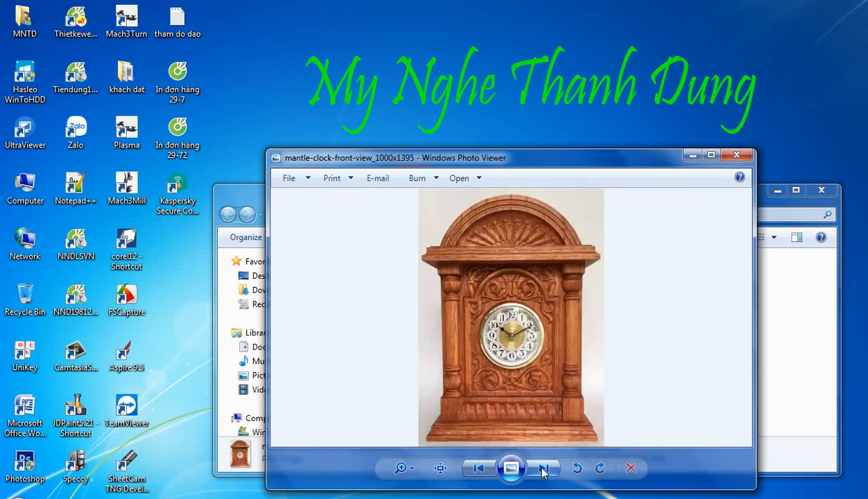
Minimize the photo viewer, open Vectric_Mantle_Clock_PANELS in Aspire to examine the panel layout, and close it again
click(692, 155)
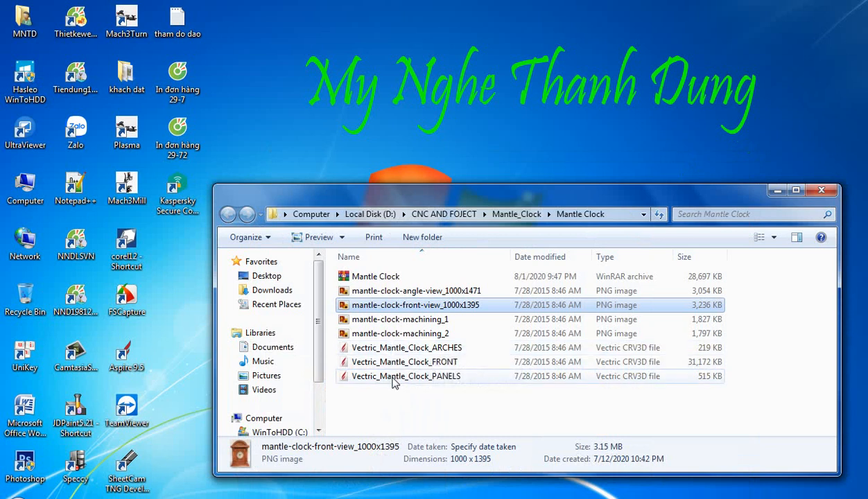
double_click(393, 377)
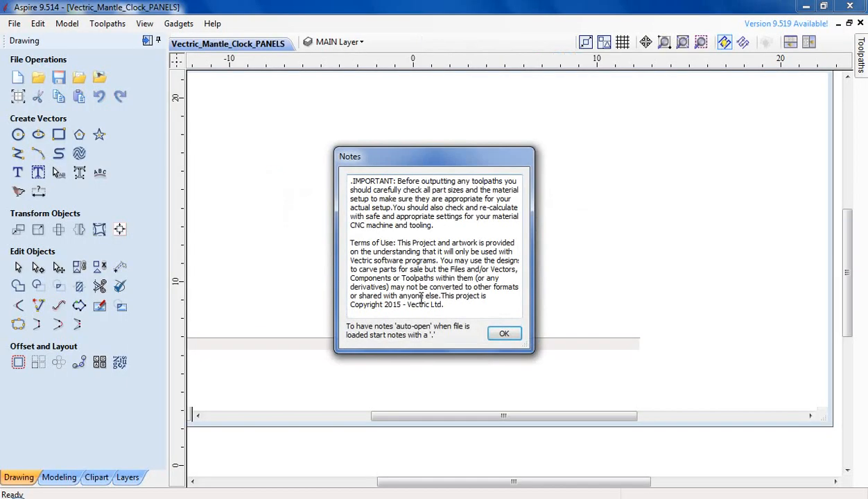
click(502, 333)
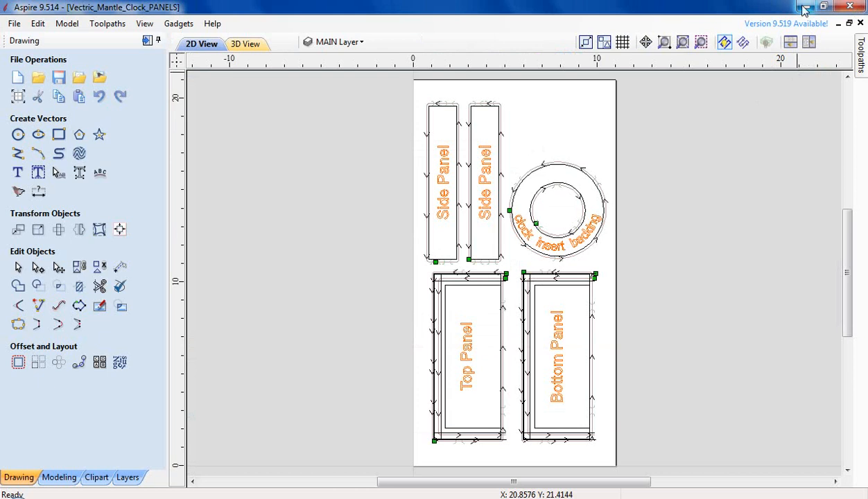
click(849, 7)
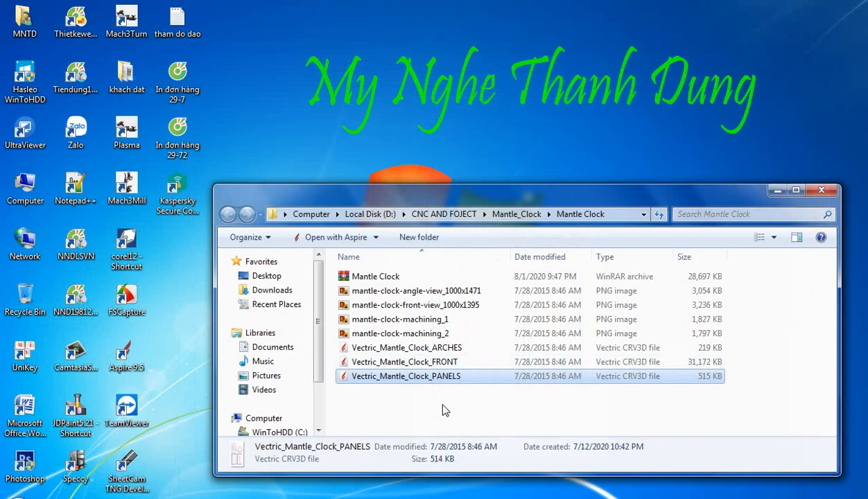
Open the Vectric_Mantle_Clock_FRONT project in Aspire, dismiss its notes and display the model in 3D
double_click(421, 364)
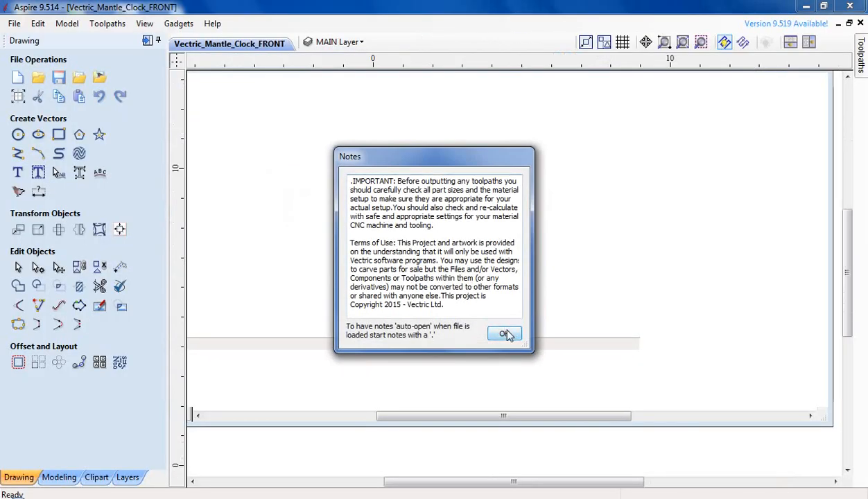
click(505, 334)
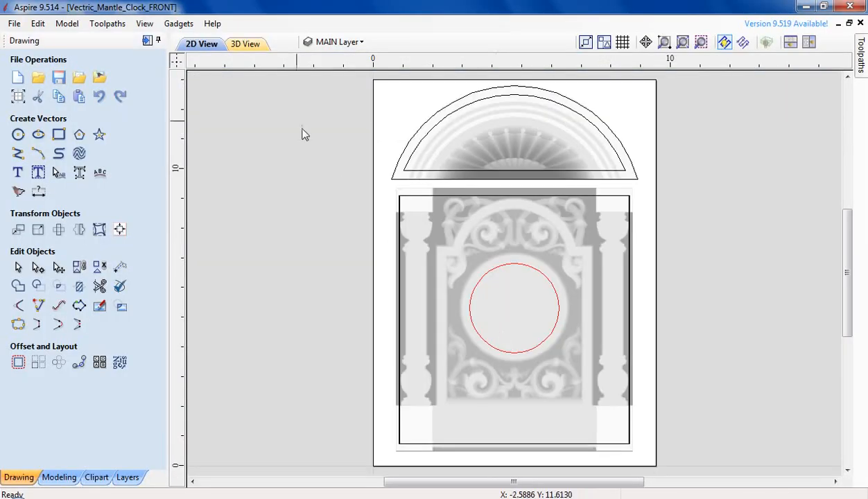
click(244, 46)
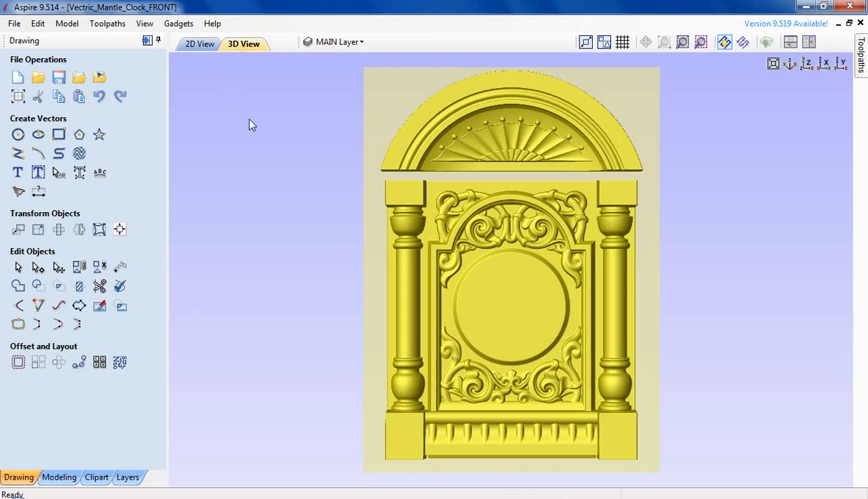
Display the 3D Roughing, 3D Finish and Profile Cutout toolpaths over the clock front in the 3D view
mouse_move(861, 59)
click(849, 41)
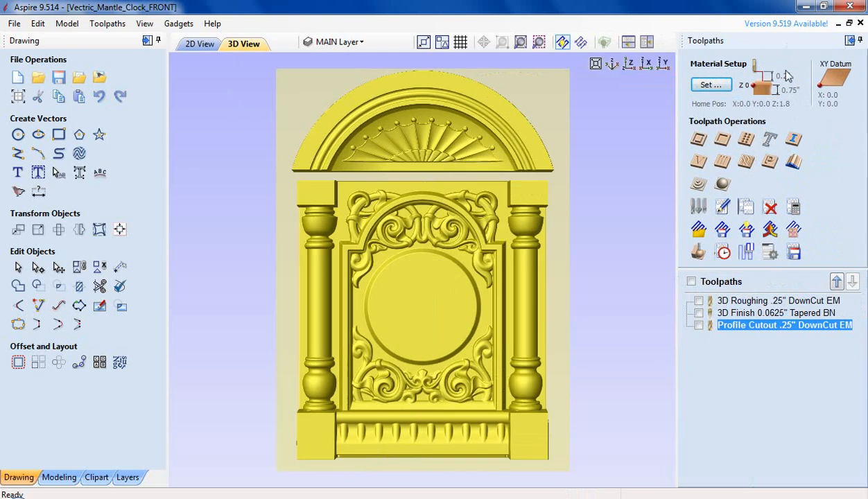
click(698, 300)
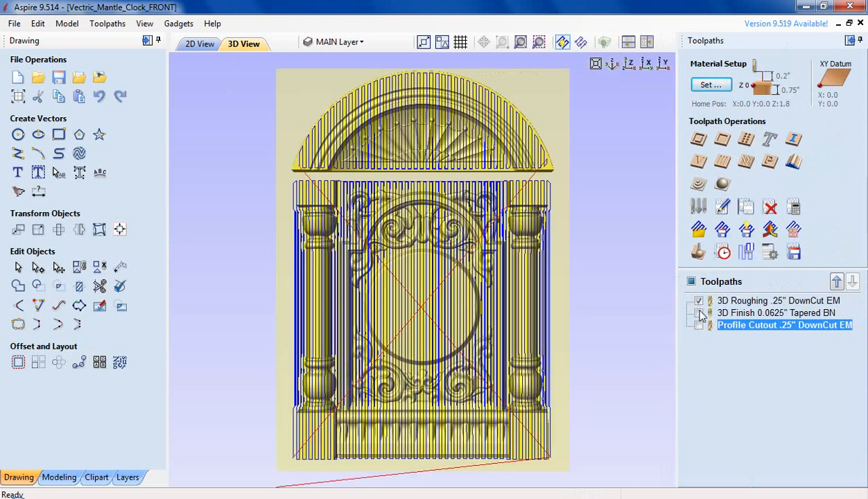
click(698, 312)
click(699, 325)
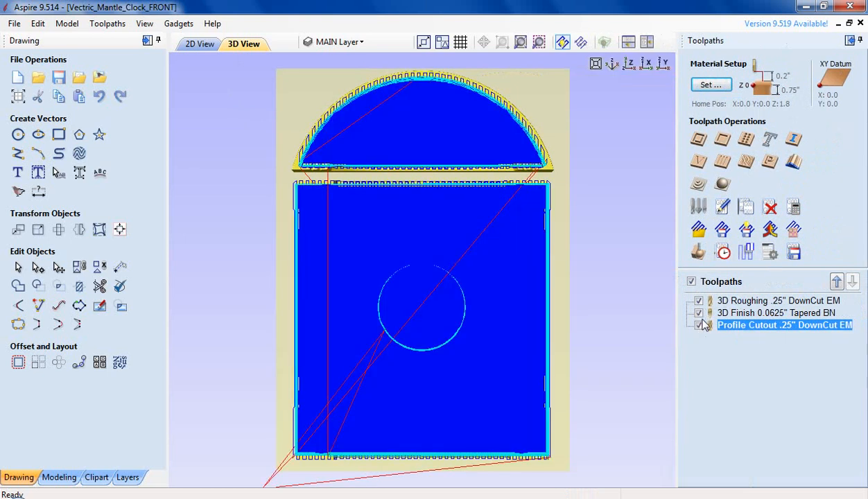
Simulate all toolpaths on the oak block and inspect the carved clock front from a slight angle
click(699, 253)
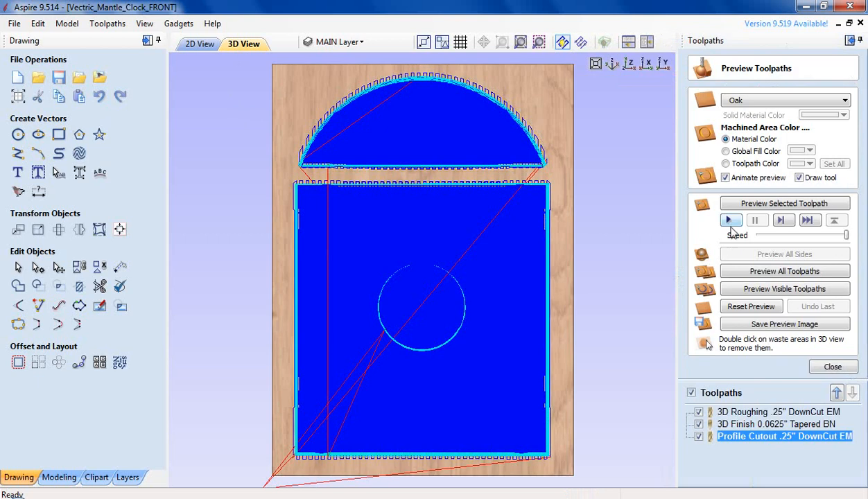
click(752, 272)
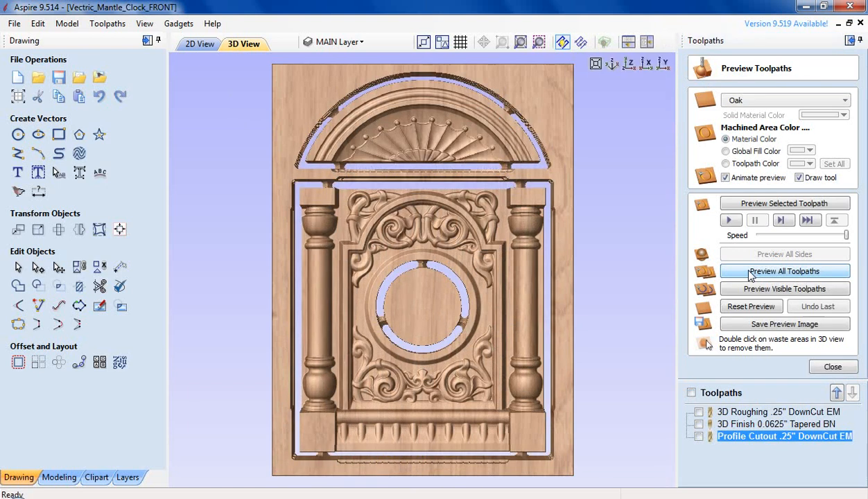
drag(468, 330, 383, 313)
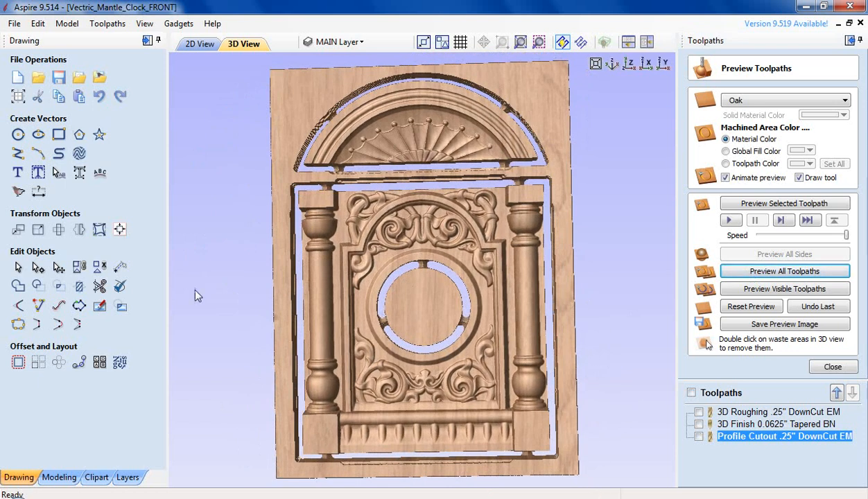
Change the job's units to mm in the job setup and recalculate all toolpaths
click(18, 96)
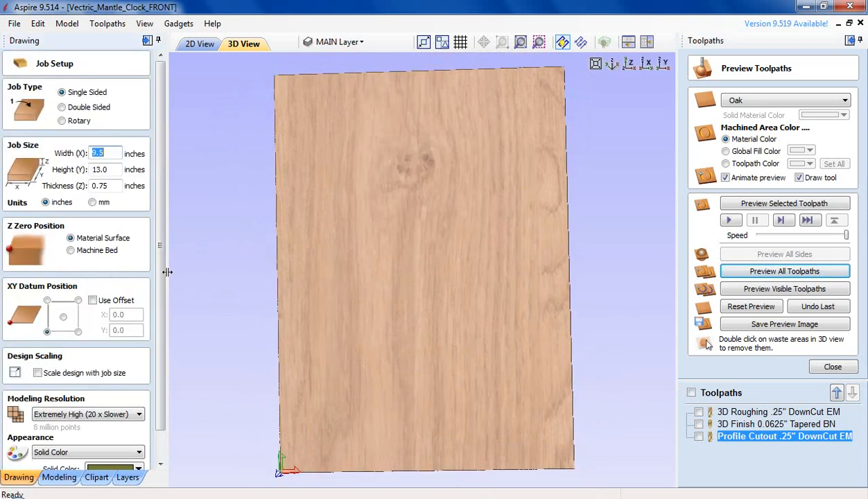
click(93, 203)
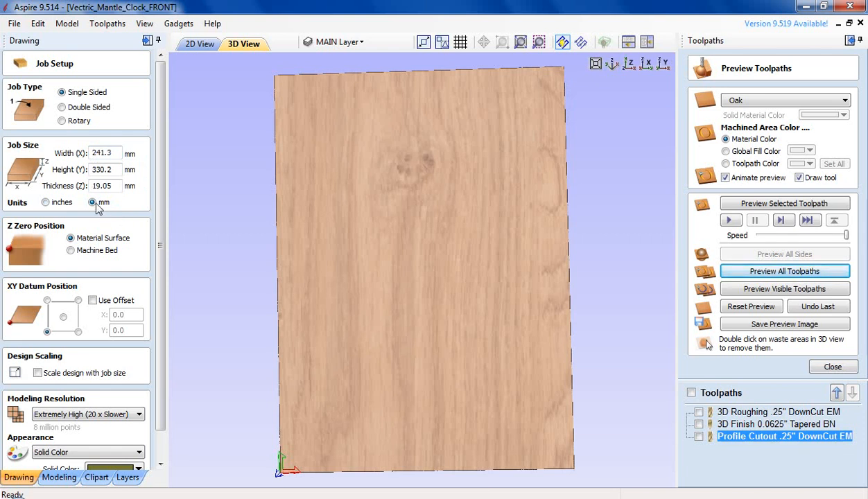
drag(156, 392, 157, 430)
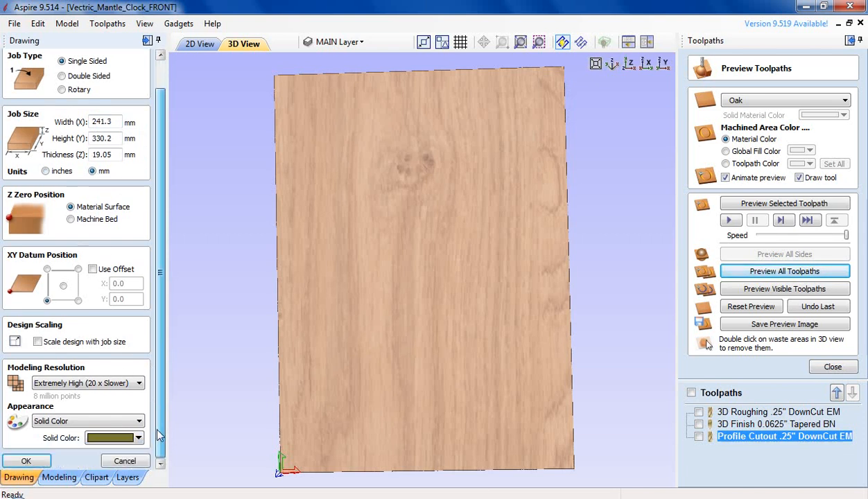
click(38, 463)
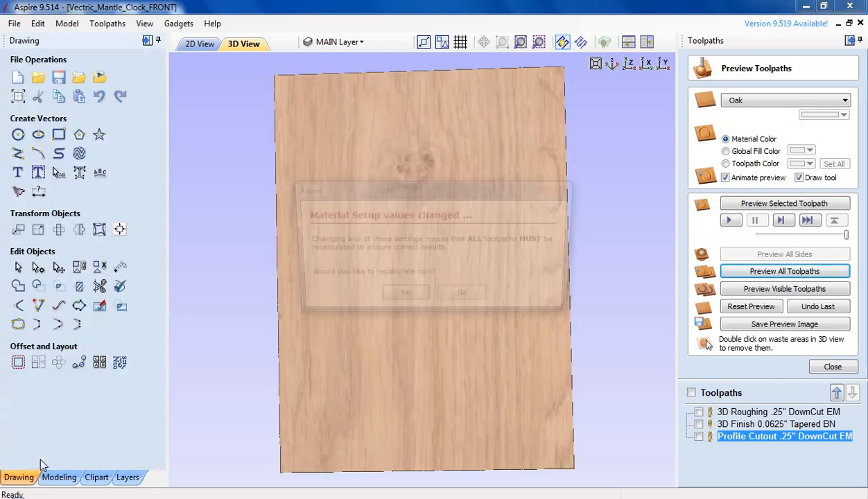
click(403, 300)
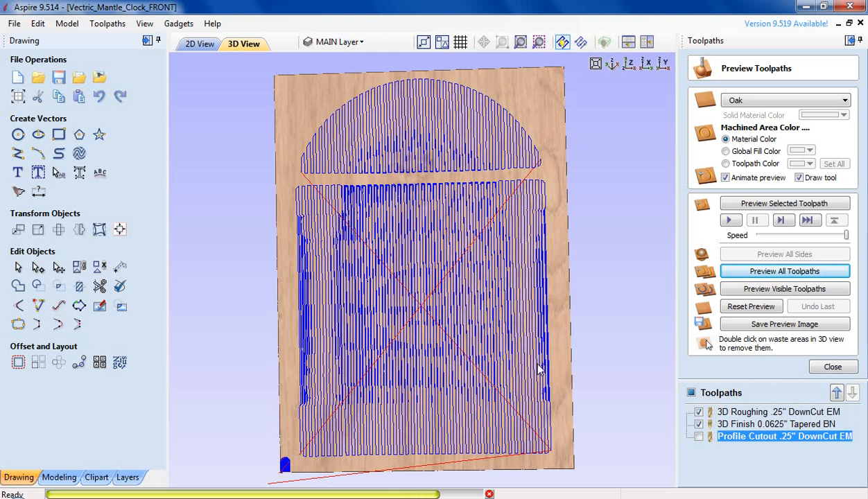
Dismiss the toolpath recalculation message and simulate all recalculated toolpaths on the oak block
click(824, 7)
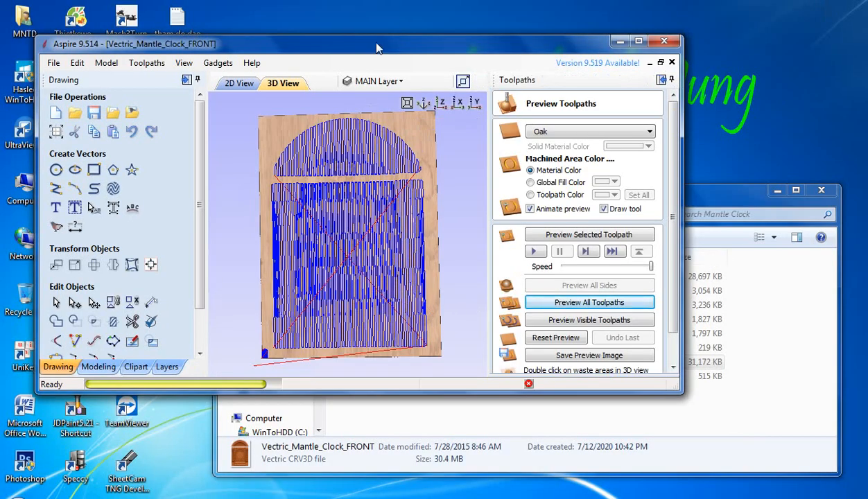
drag(379, 50, 484, 131)
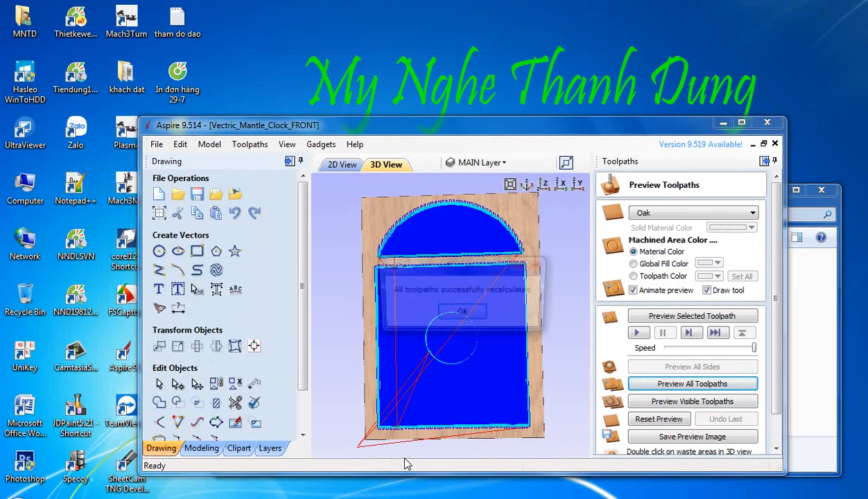
click(461, 314)
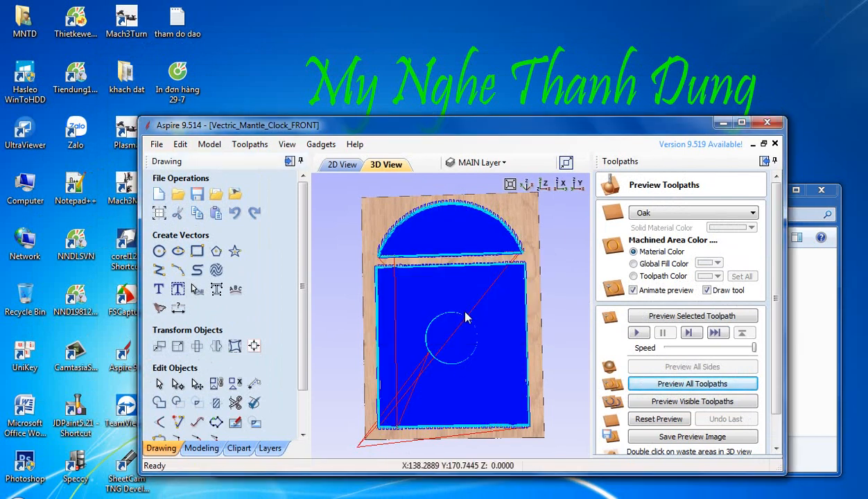
click(741, 122)
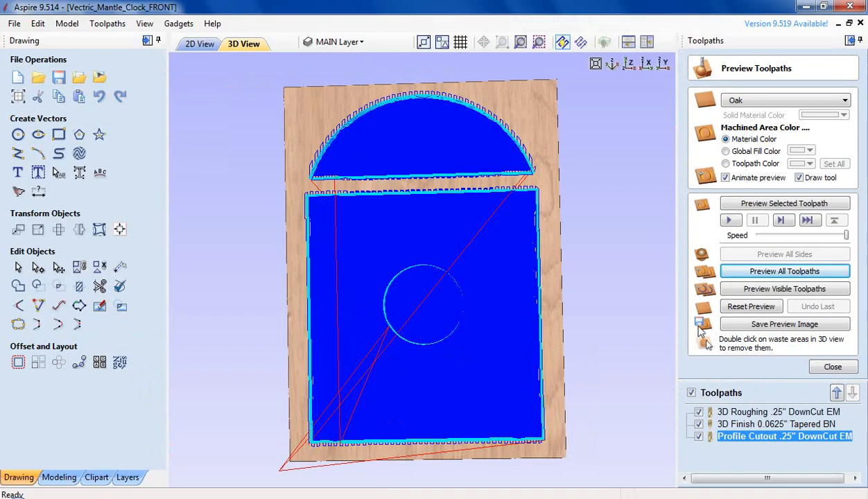
click(765, 275)
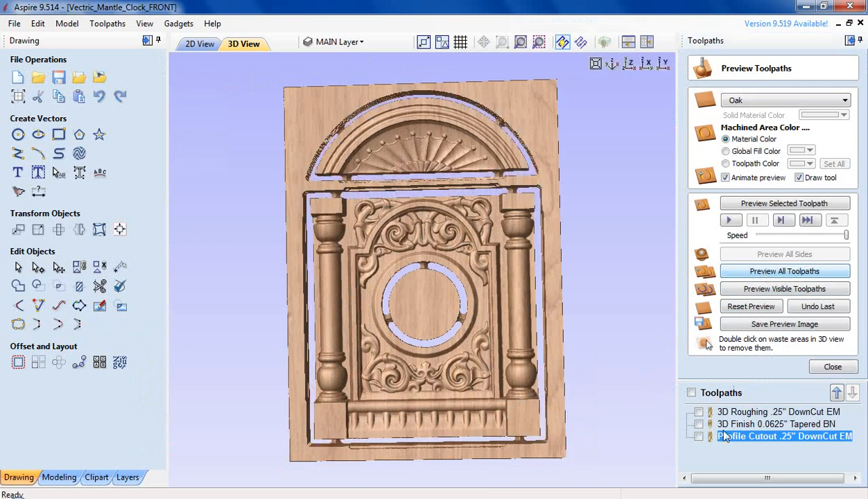
Edit the 3D Roughing toolpath's down-cut bit, setting its units to mm, diameter to 6 and pass depth to 1.3
click(699, 413)
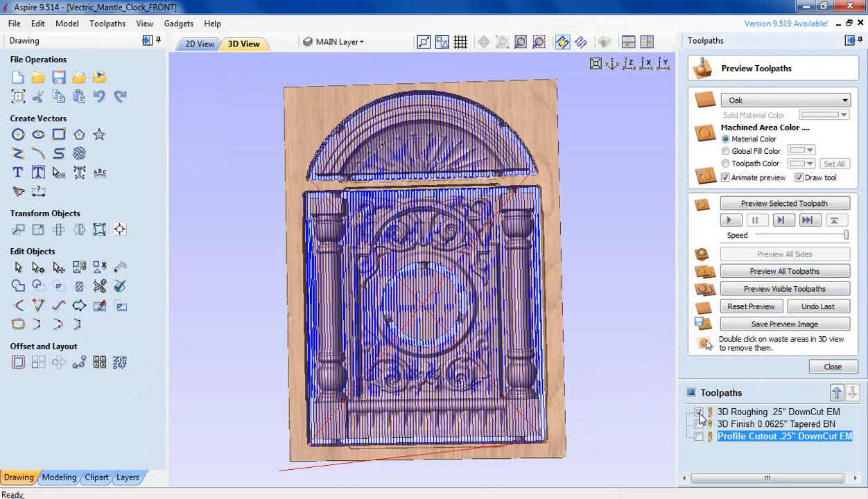
double_click(739, 412)
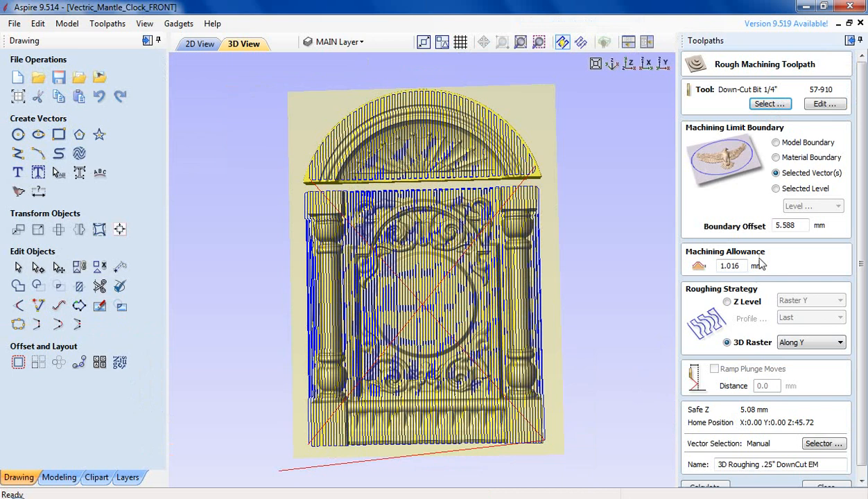
click(826, 106)
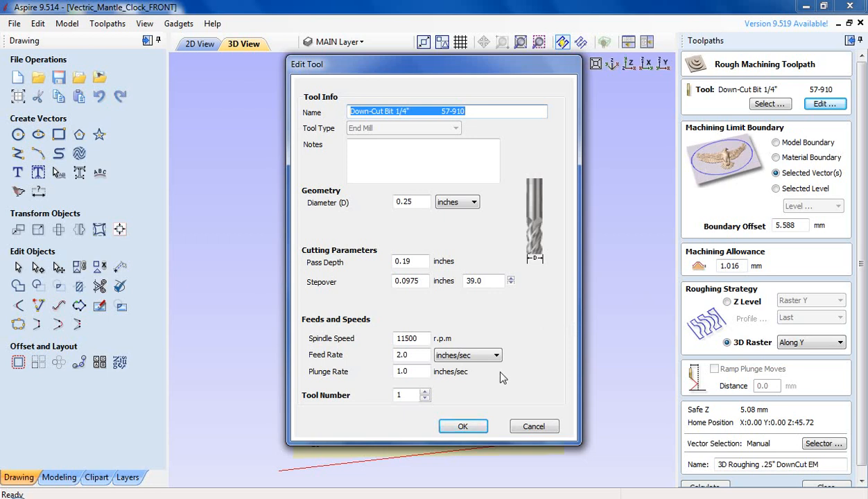
click(454, 202)
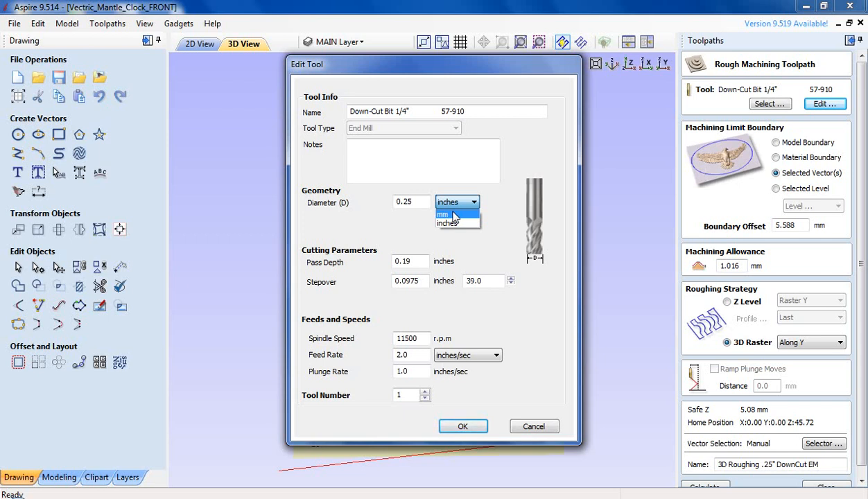
click(454, 217)
double_click(404, 203)
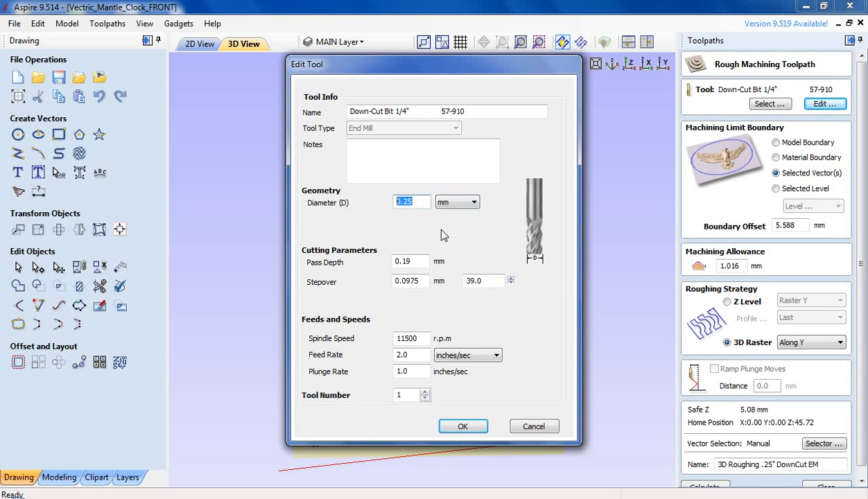
text(6)
click(417, 261)
double_click(415, 262)
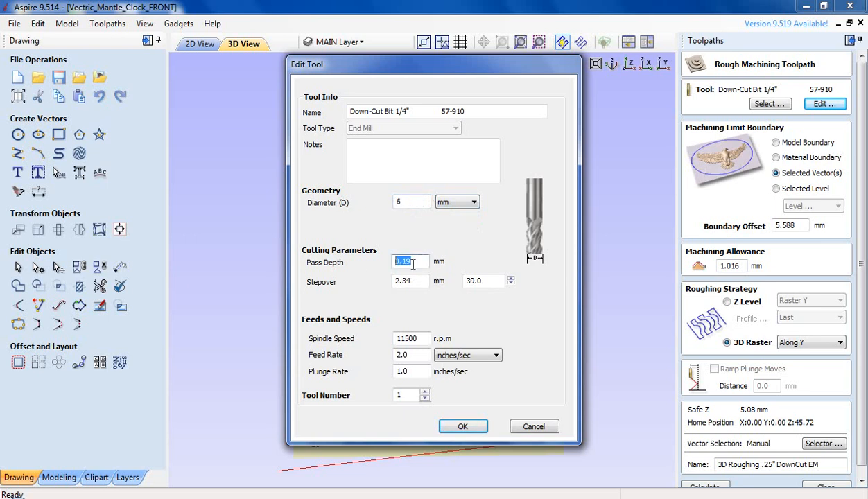
key(BackSpace)
text(1.3)
Set the roughing bit's spindle speed to 24000 r.p.m and its feed rate units to mm/min
drag(420, 337, 375, 337)
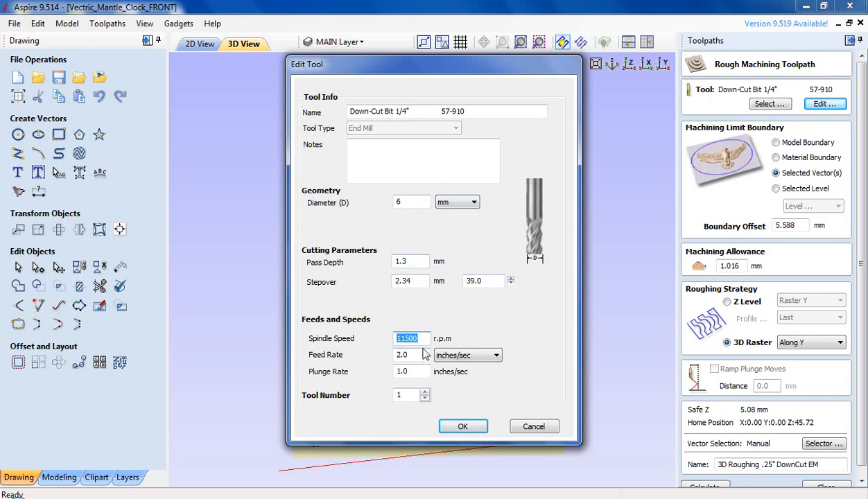
text(24000)
drag(419, 356, 375, 350)
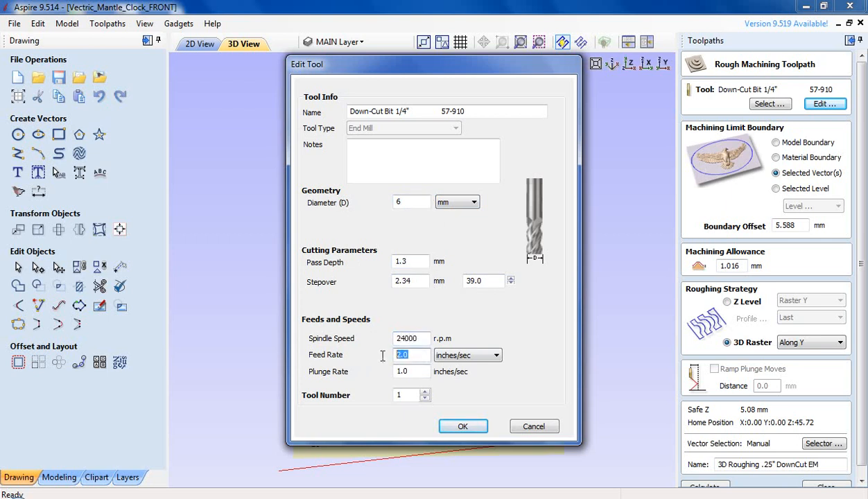
text(2000)
key(Tab)
text(2000)
click(466, 356)
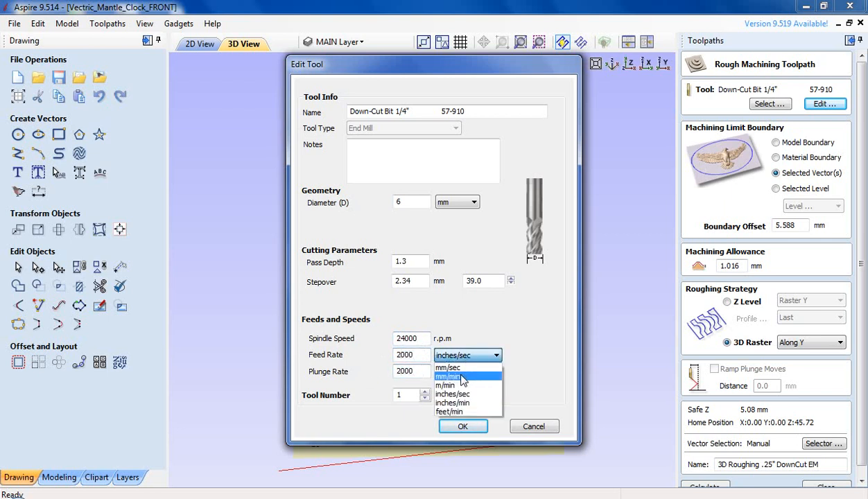
click(452, 377)
Set the roughing bit's feed rate and plunge rate to 2000 mm/min each and accept the tool changes
drag(397, 355, 517, 357)
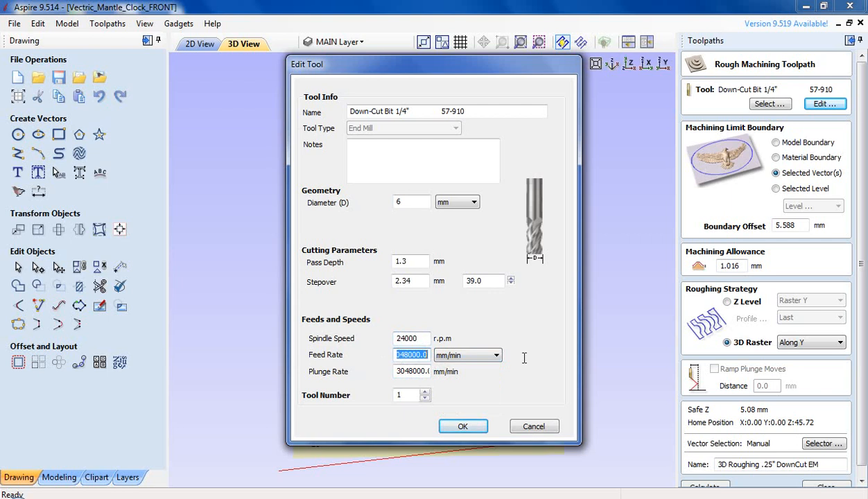
text(2000)
drag(398, 372, 532, 371)
text(2000)
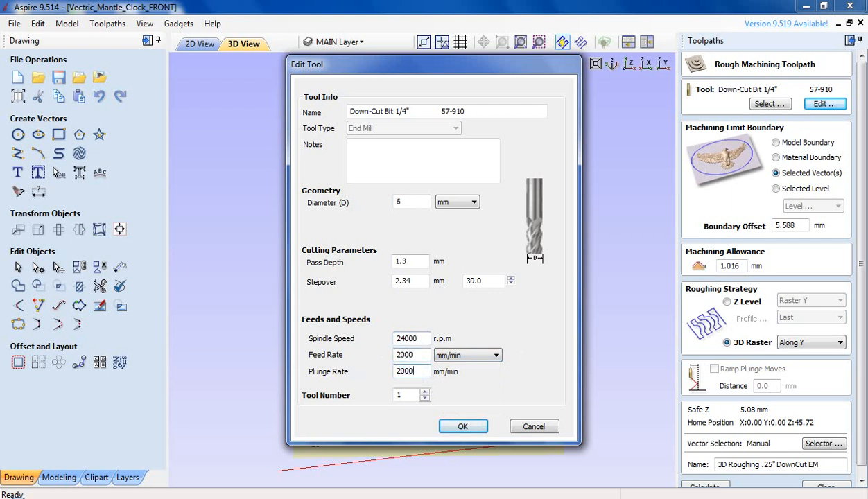
click(463, 425)
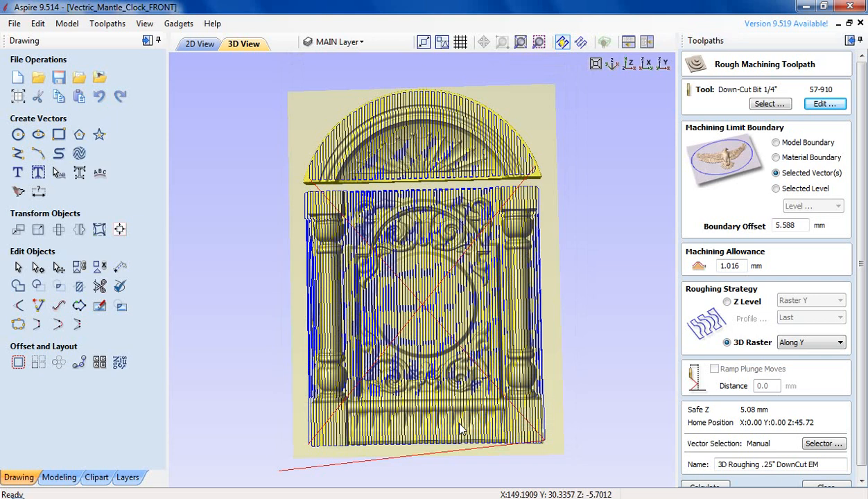
Recalculate the 3D Roughing toolpath, reset the preview and simulate the roughing cut on the oak block
scroll(857, 331, down, 1)
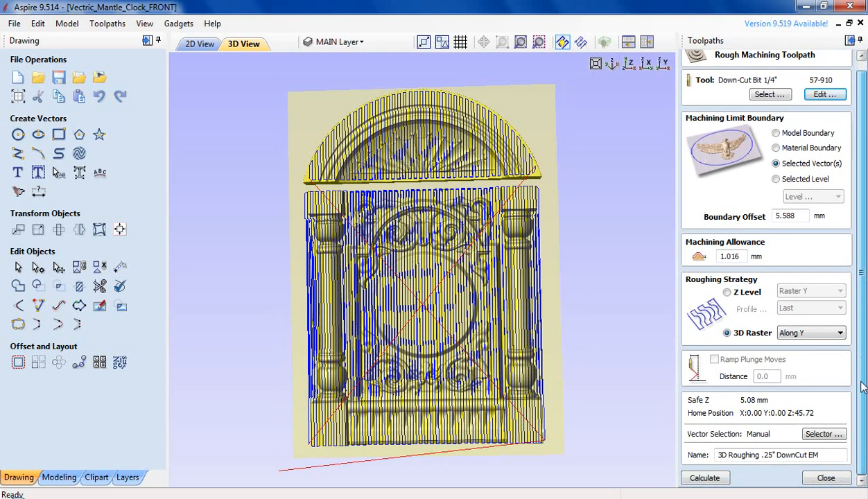
click(705, 479)
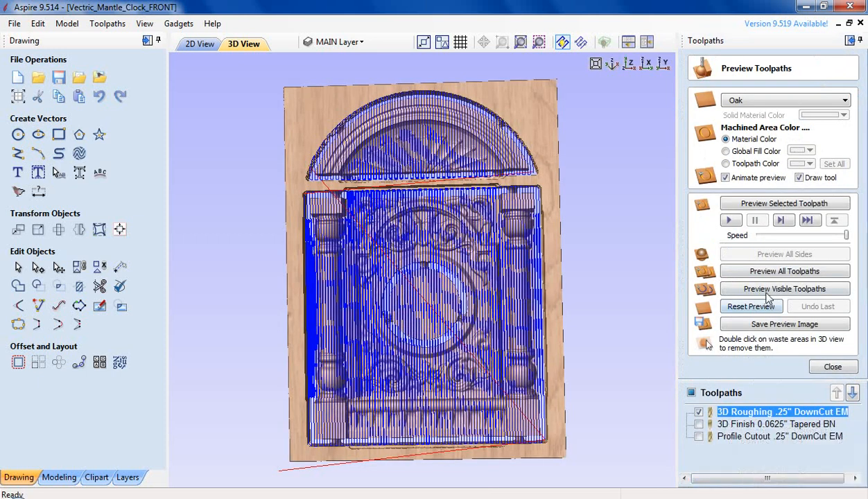
click(736, 308)
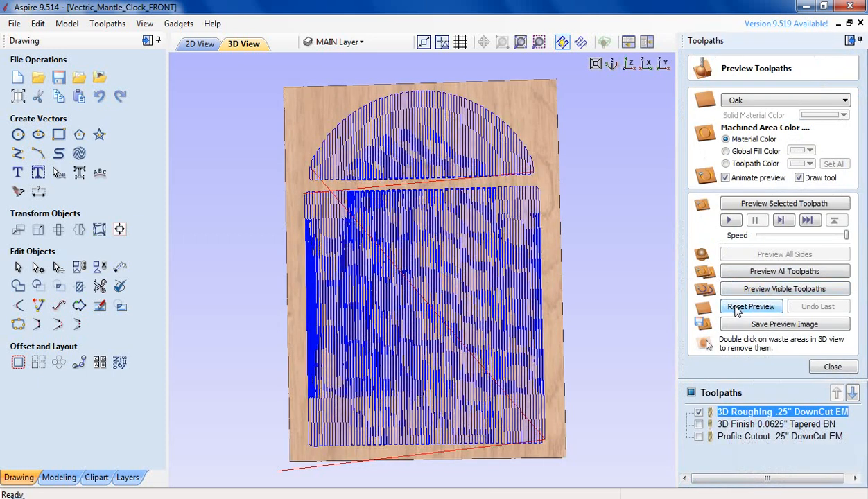
click(729, 221)
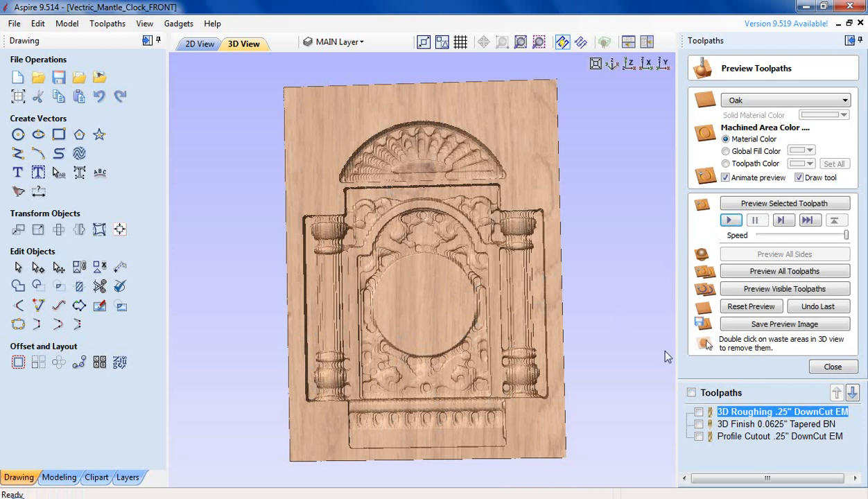
Display the roughing toolpath, review its machining allowance and settings, and close it without recalculating
click(699, 413)
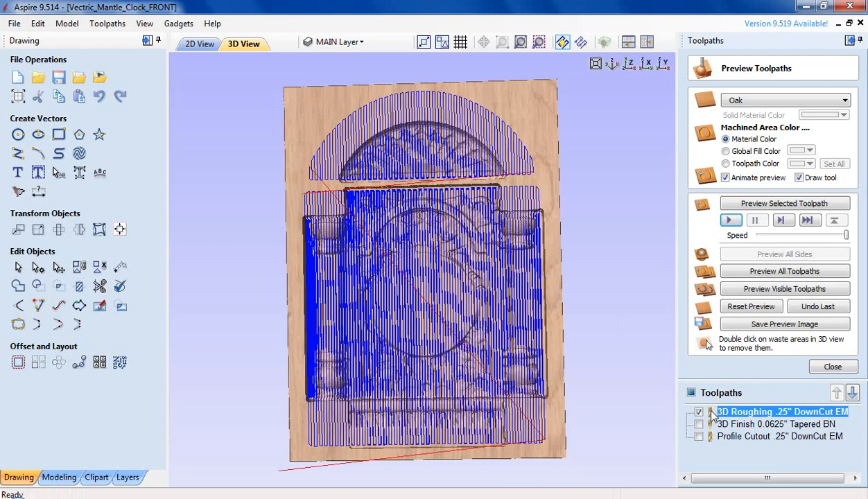
double_click(739, 415)
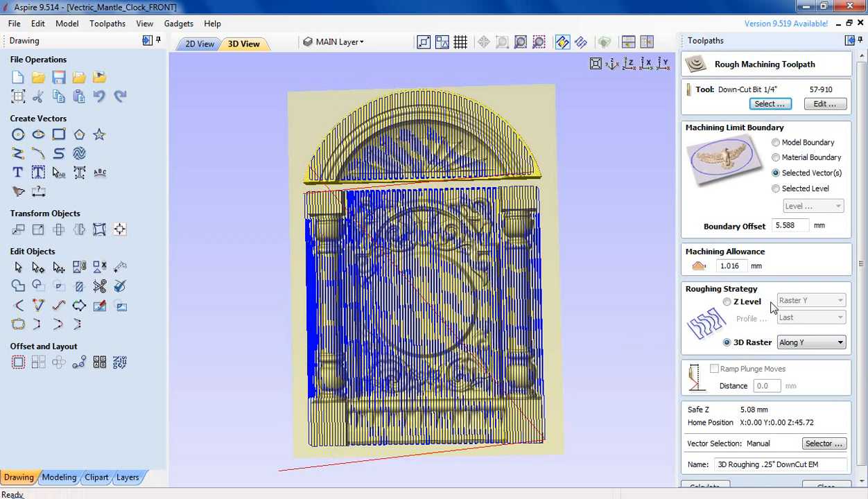
drag(736, 266, 709, 267)
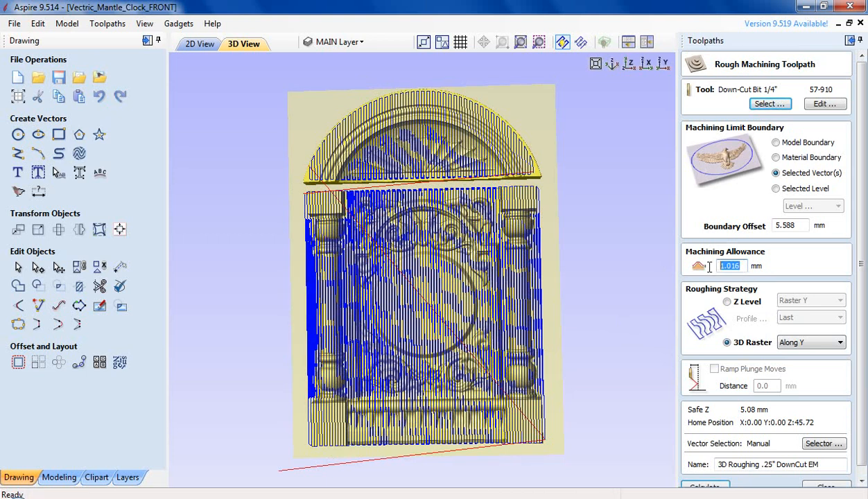
click(732, 265)
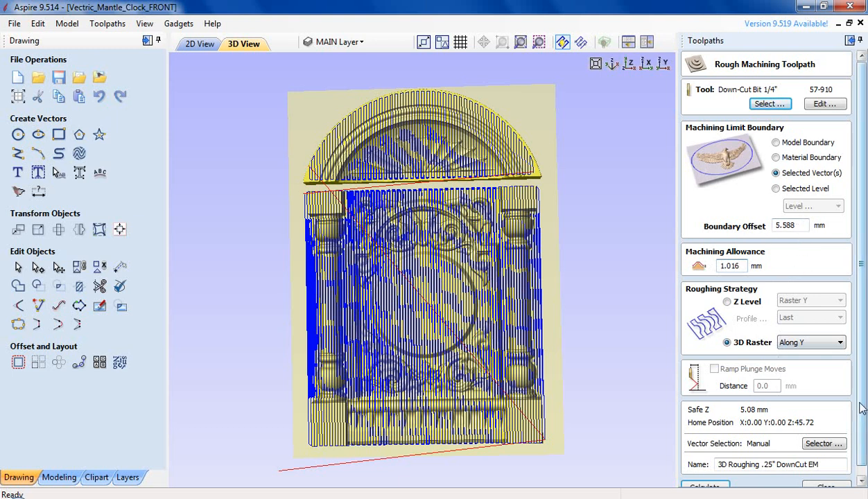
scroll(843, 433, down, 1)
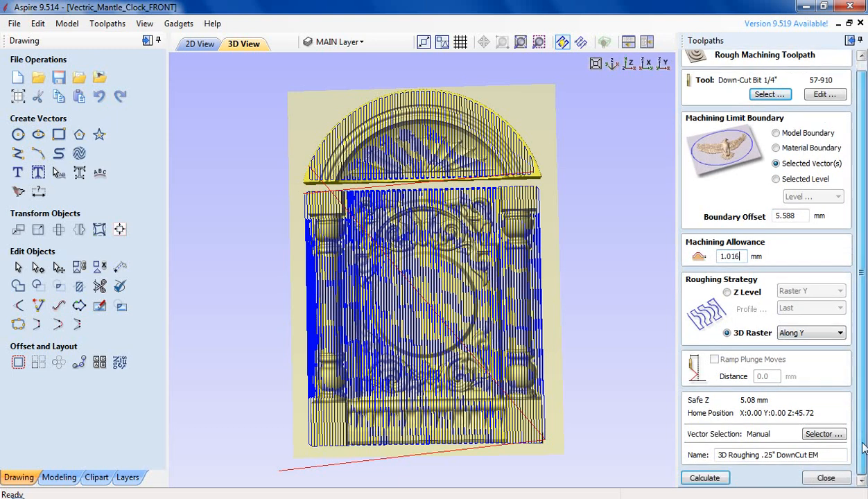
click(824, 483)
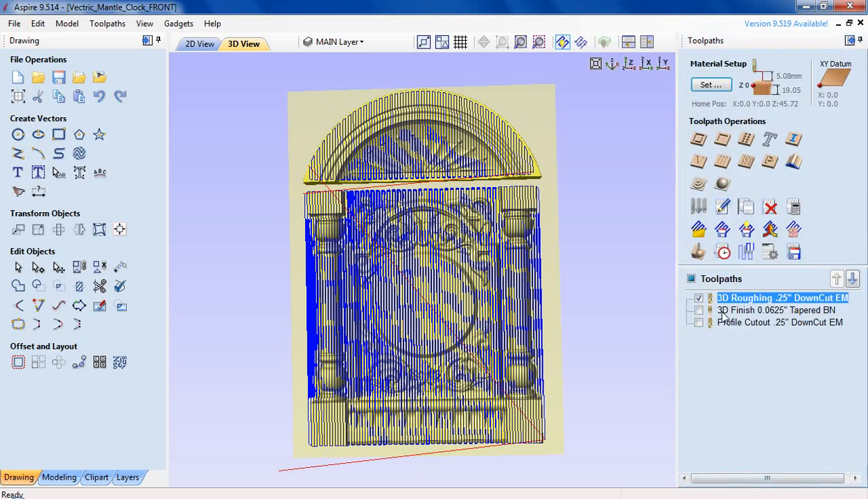
Hide the 3D Roughing toolpath, briefly display the Profile Cutout toolpath over the clock front, and hide it again
click(724, 313)
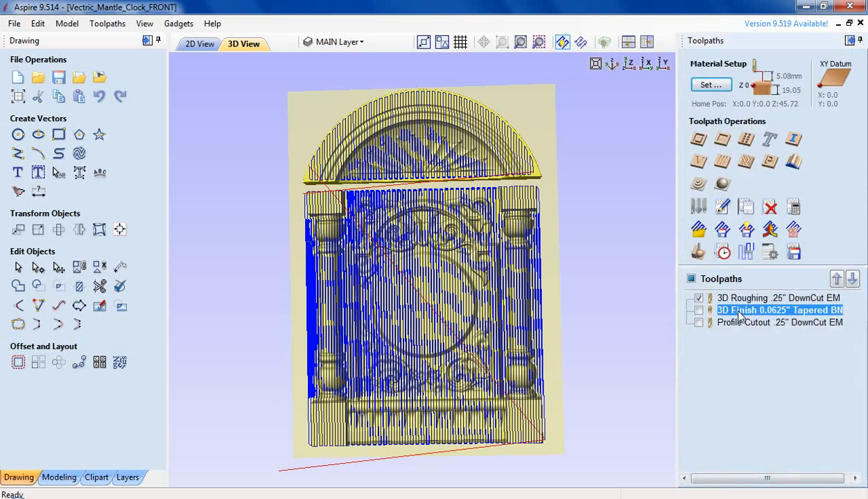
click(751, 323)
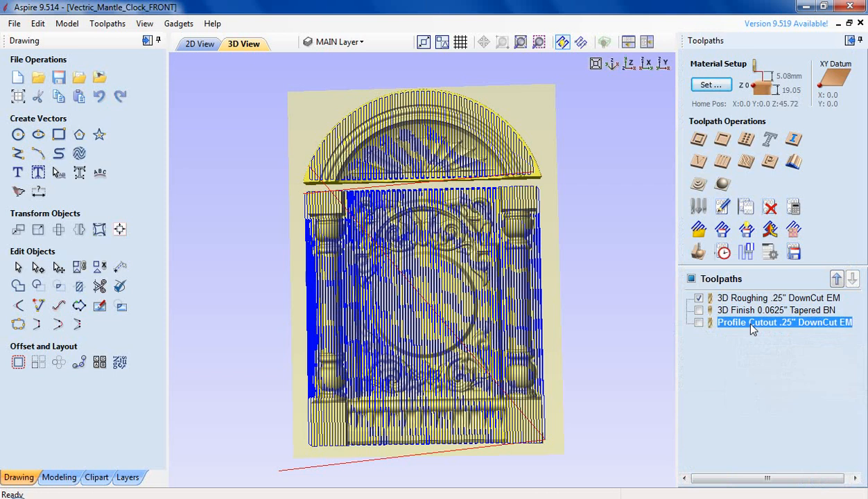
click(698, 298)
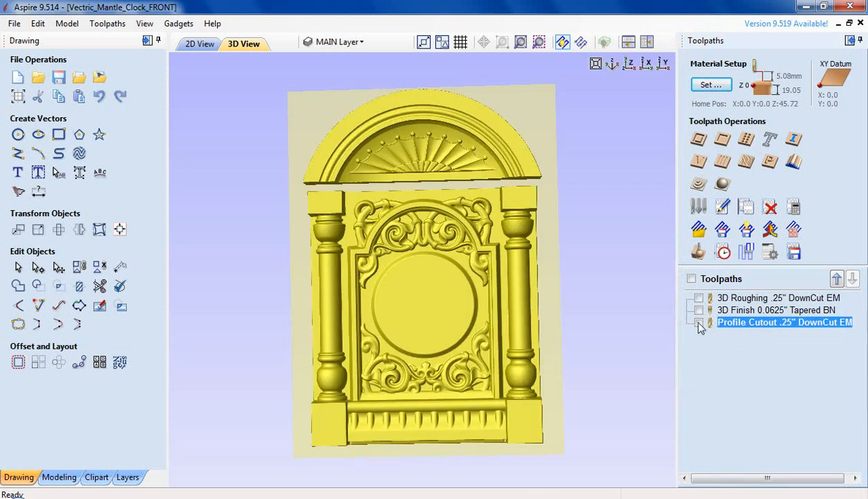
click(698, 323)
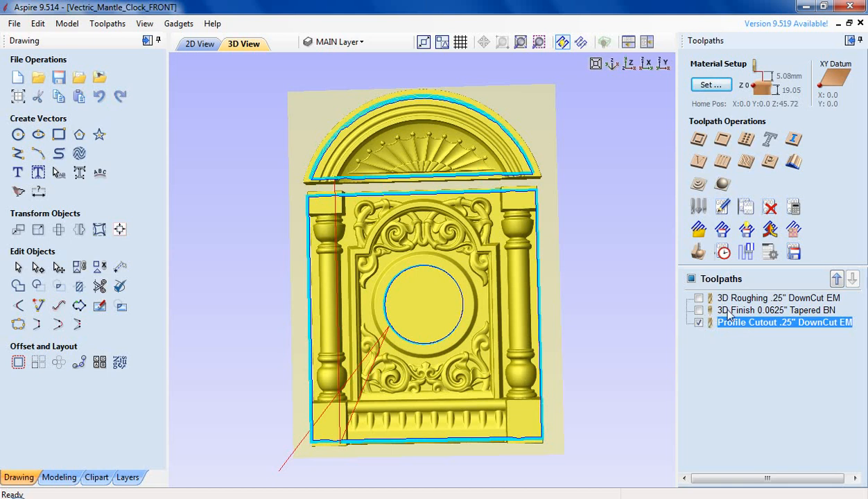
click(728, 313)
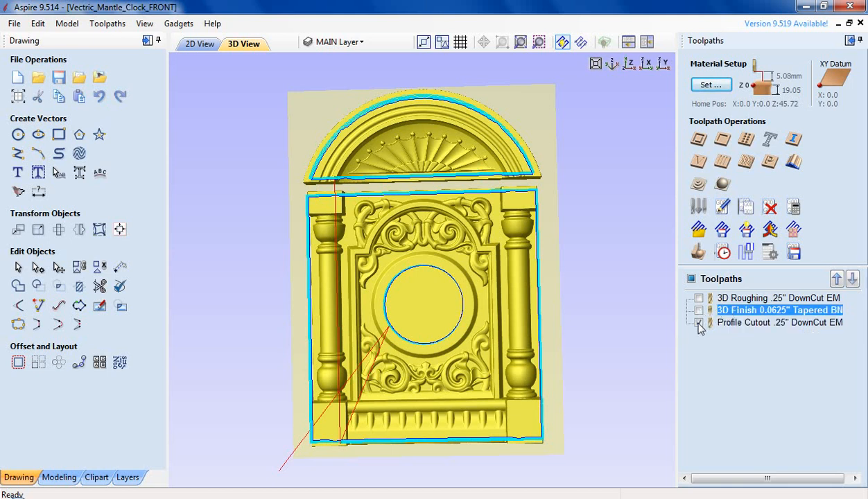
click(698, 322)
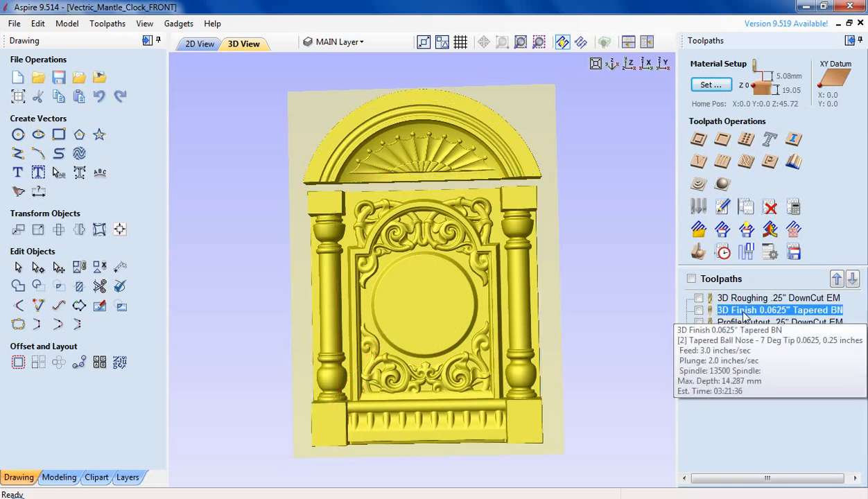
Open the 3D Finish toolpath's tapered ball nose tool and set millimetre units, 6 mm diameter and 0.3 mm tip radius
double_click(743, 312)
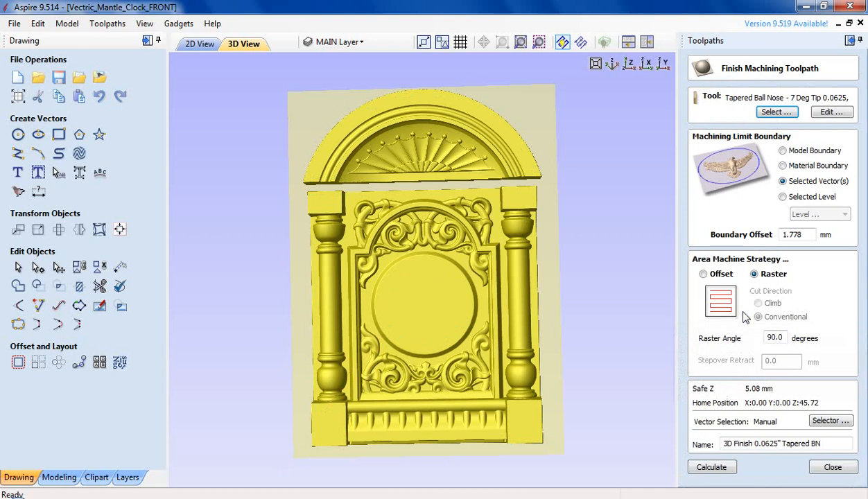
click(830, 112)
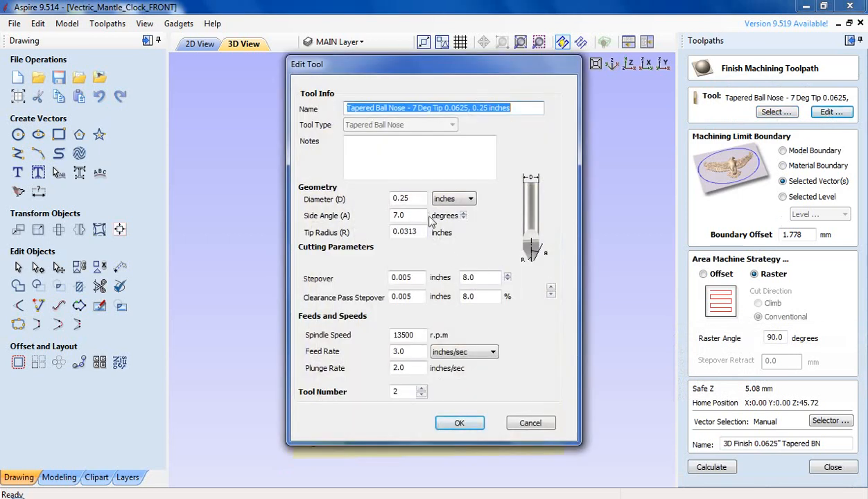
double_click(401, 198)
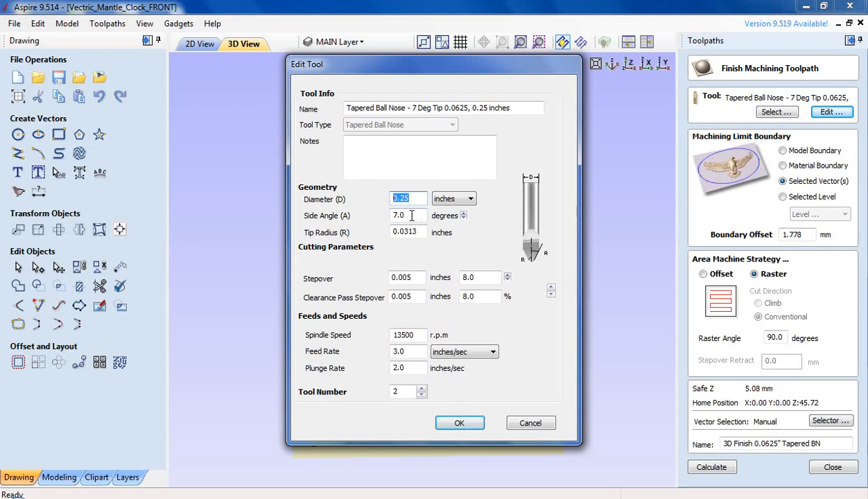
click(449, 199)
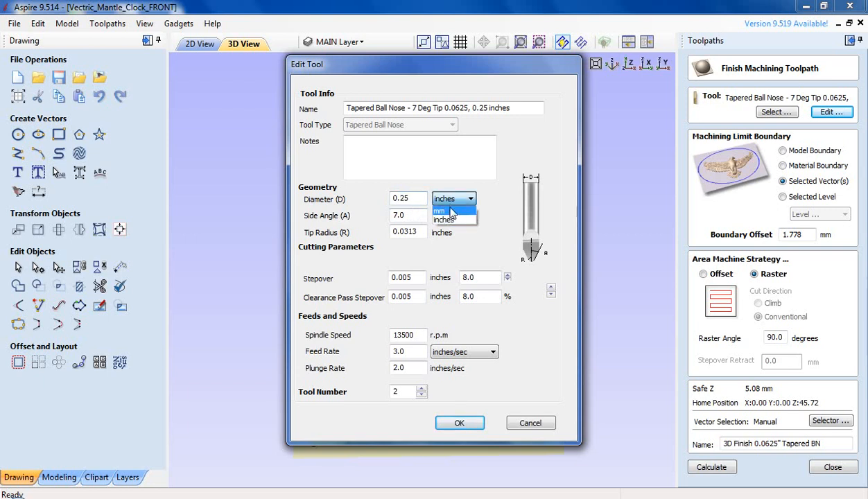
click(452, 212)
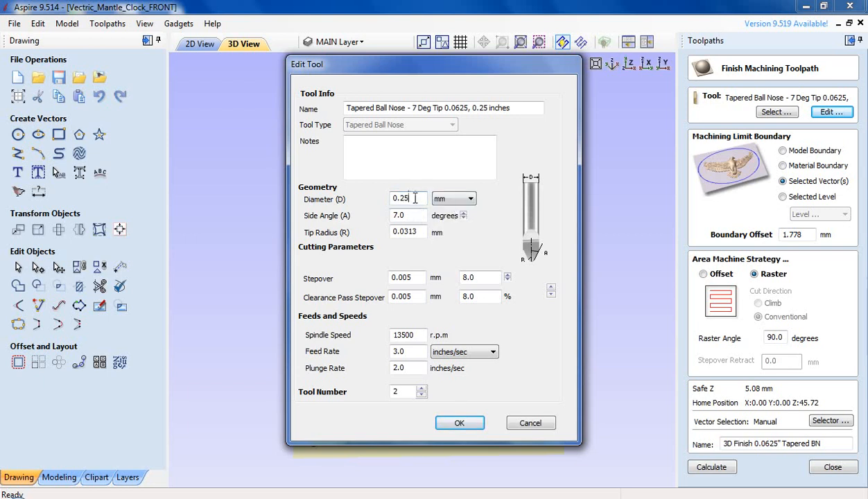
drag(412, 197, 355, 193)
text(6)
drag(416, 233, 402, 233)
text(3)
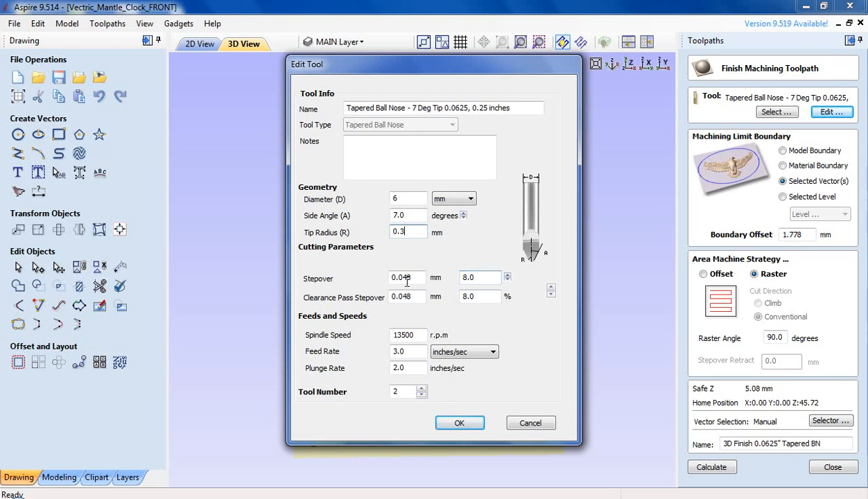
Set the finishing bit's stepover to 0.15 mm and its clearance pass stepover to 0.2 mm
drag(400, 278, 421, 277)
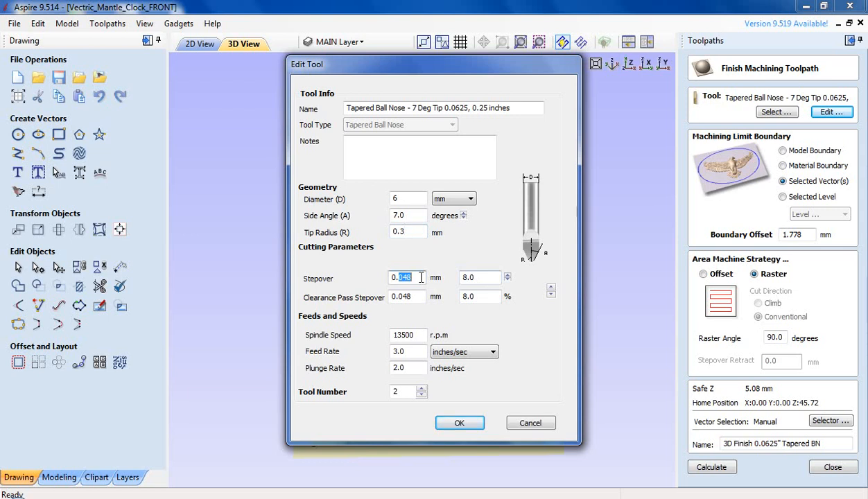
text(15)
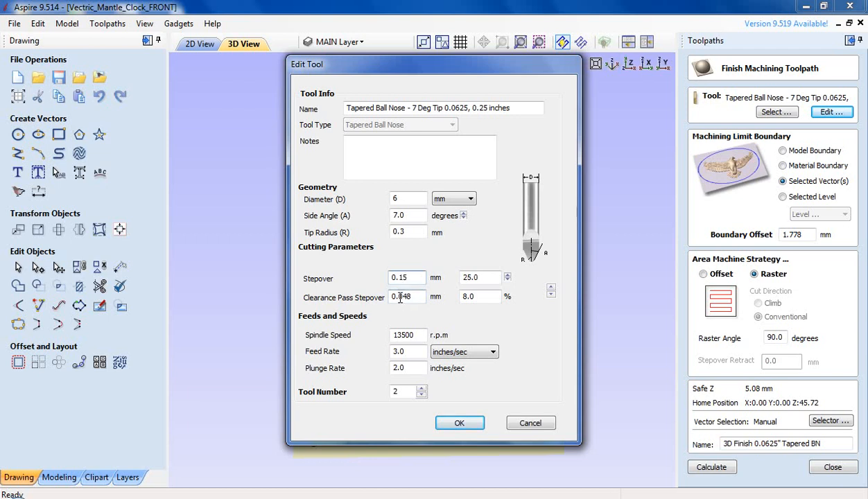
drag(400, 298, 430, 303)
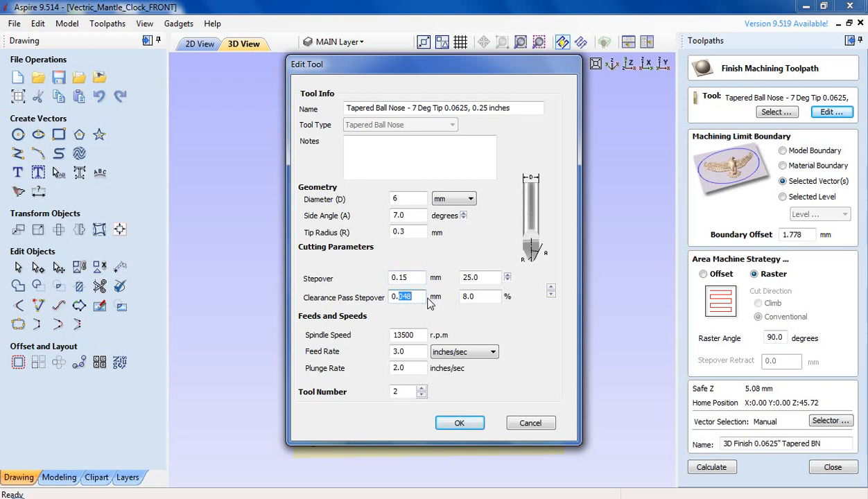
text(2)
Set the finishing bit's spindle speed to 24000 rpm and its feed and plunge rates to 2000 mm/min, and accept the tool changes
click(451, 352)
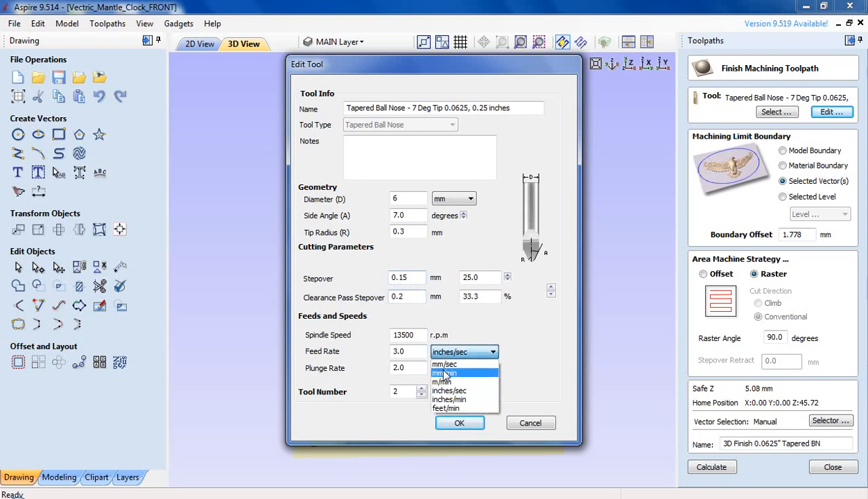
click(444, 374)
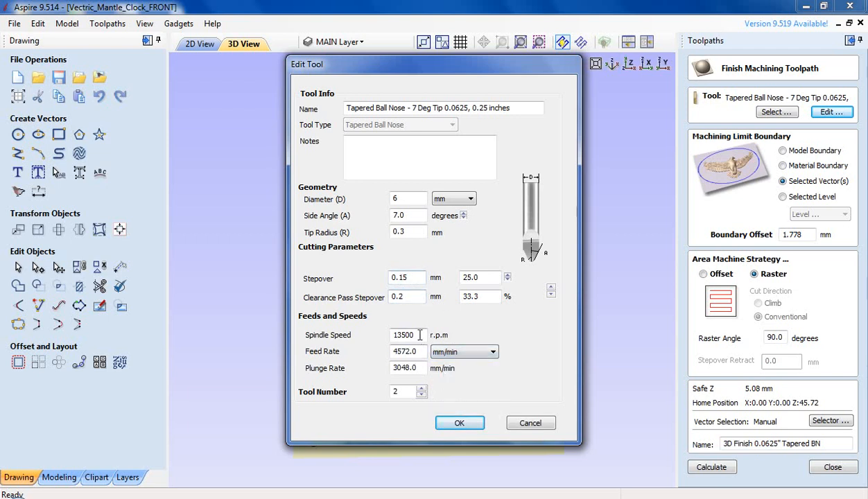
drag(414, 335, 392, 351)
text(2400020)
click(420, 368)
text(2000)
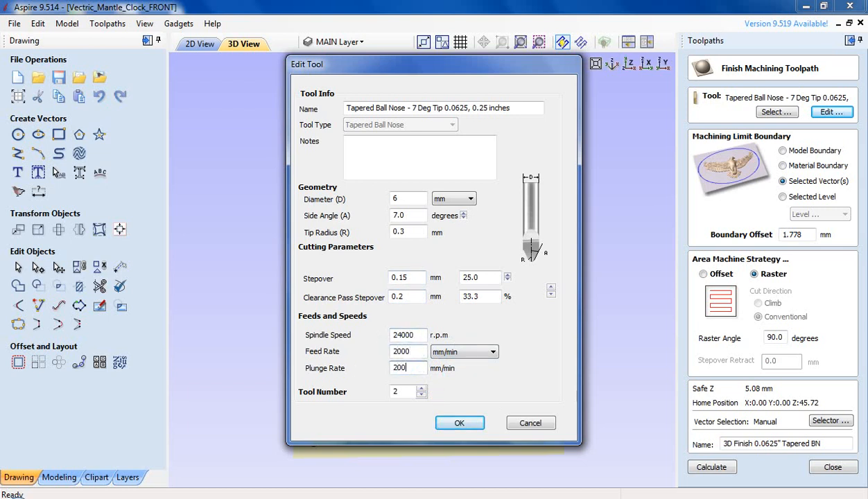
click(460, 423)
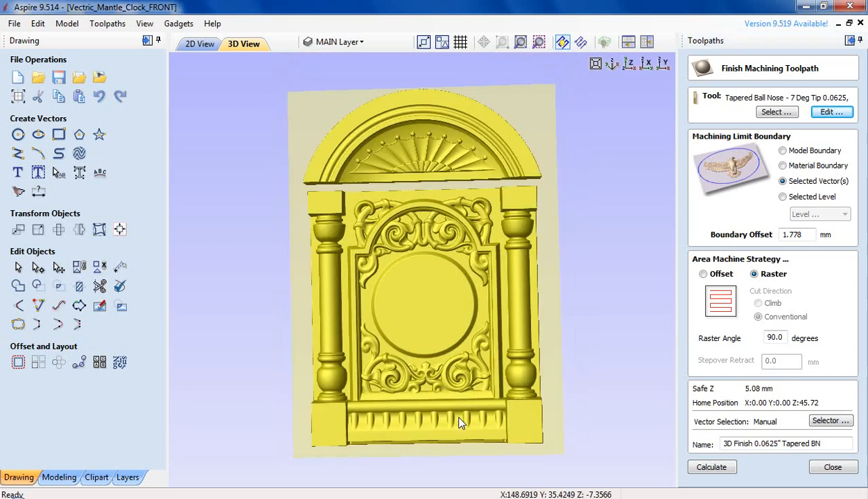
Recalculate the 3D Finish toolpath with the edited bit and return the program window to full screen
click(711, 467)
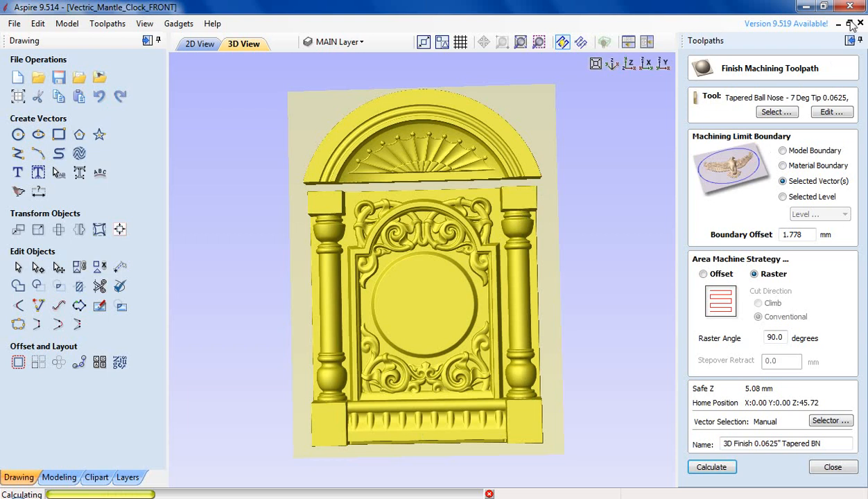
click(825, 7)
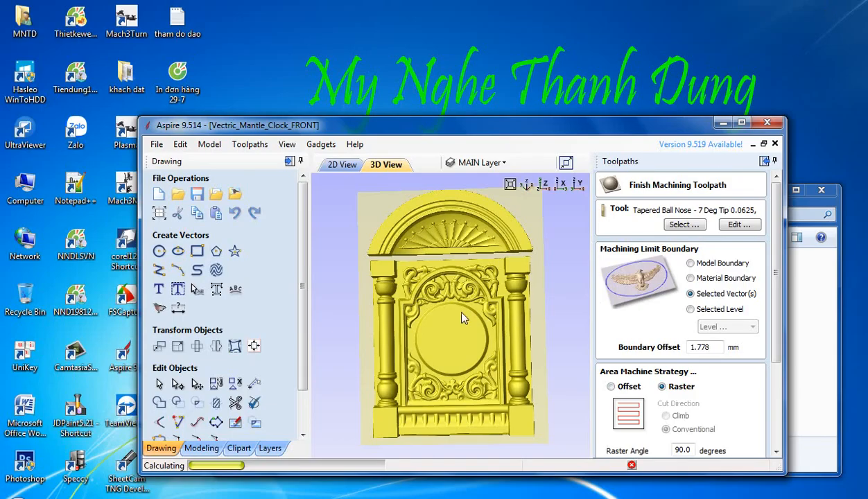
drag(506, 134, 496, 149)
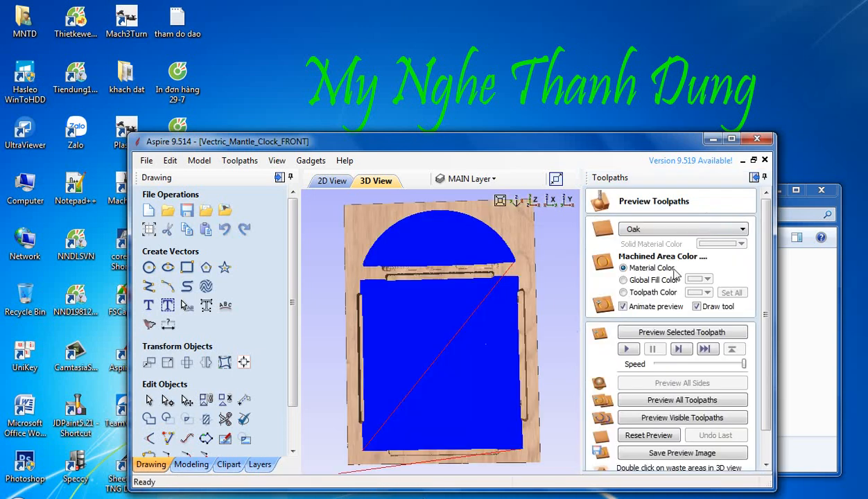
click(731, 139)
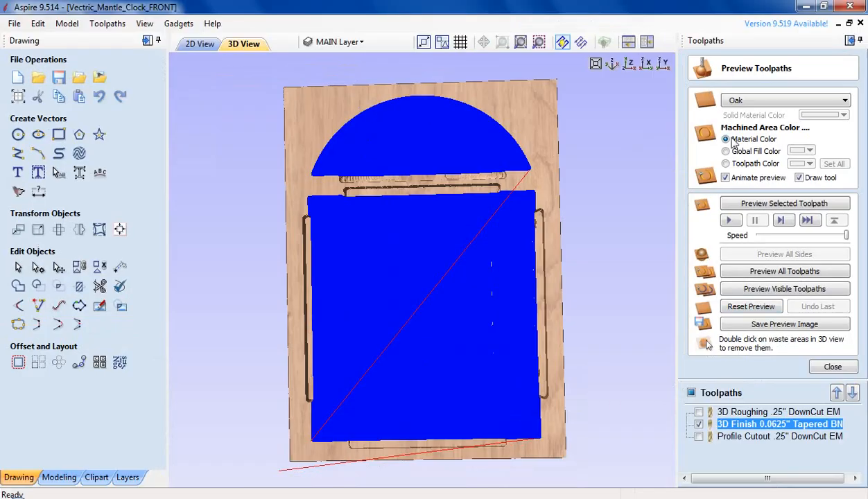
Reset the preview, simulate the 3D Finish toolpath on the oak block and inspect the carved detail
click(746, 307)
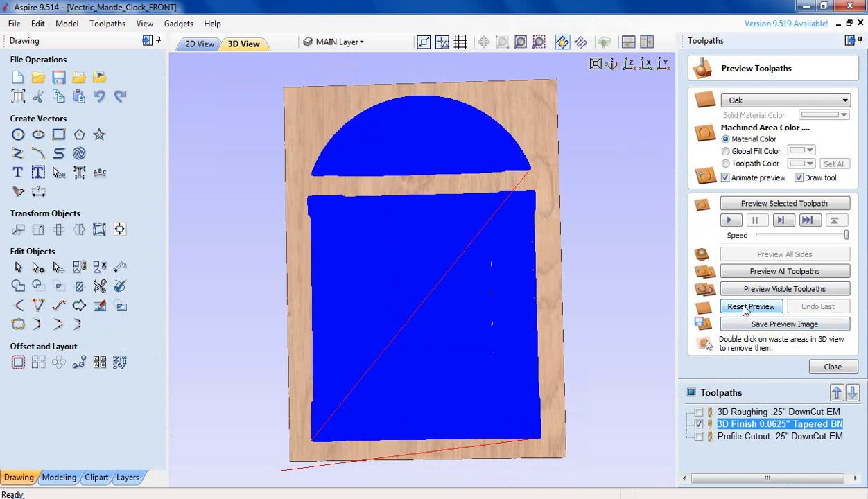
click(730, 222)
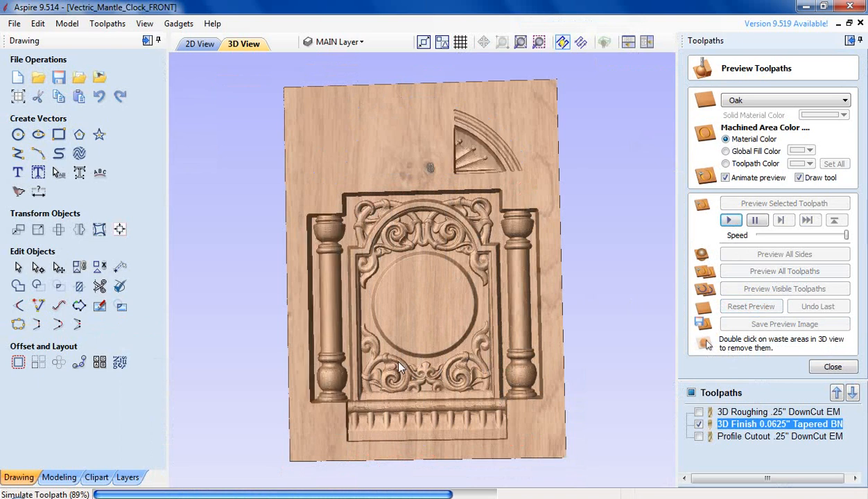
scroll(399, 367, up, 2)
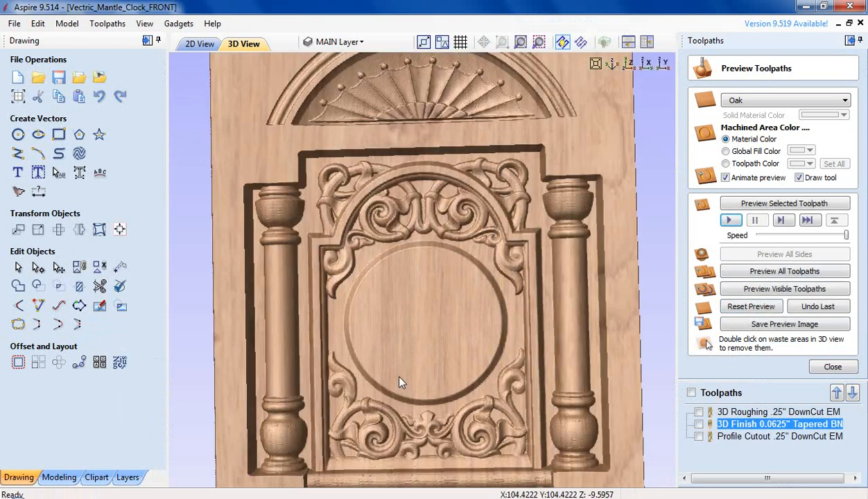
scroll(400, 382, down, 3)
scroll(405, 387, up, 1)
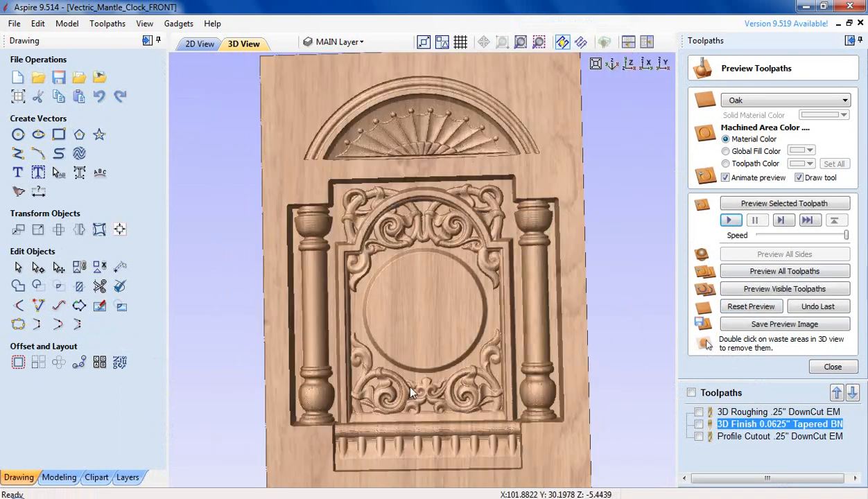
scroll(410, 392, down, 1)
scroll(410, 392, down, 1)
scroll(416, 390, up, 2)
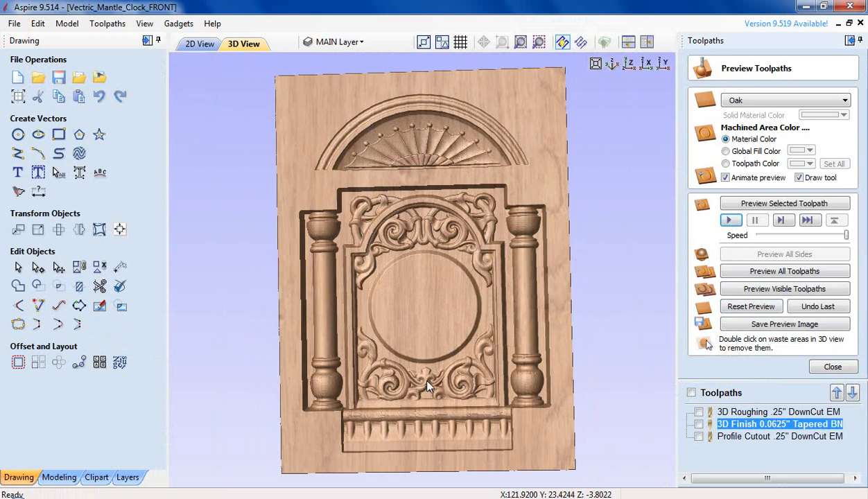
scroll(417, 382, down, 1)
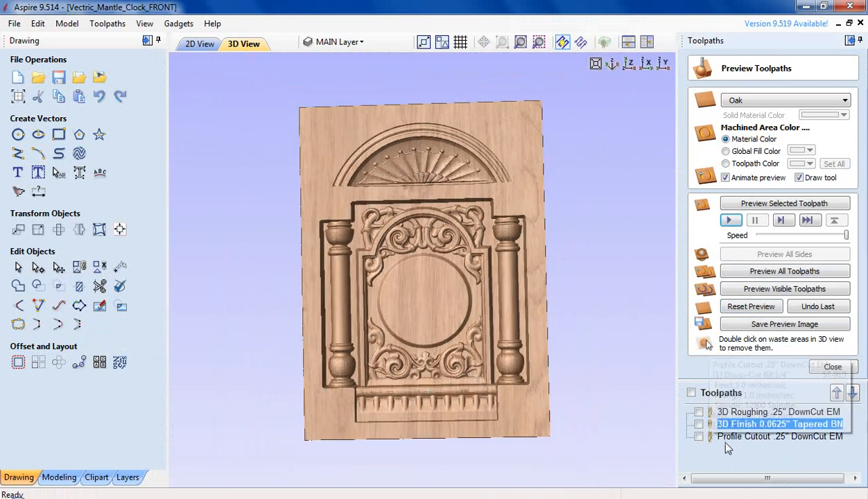
Simulate the Profile Cutout toolpath on the carved block, and preview all three toolpaths together
click(698, 436)
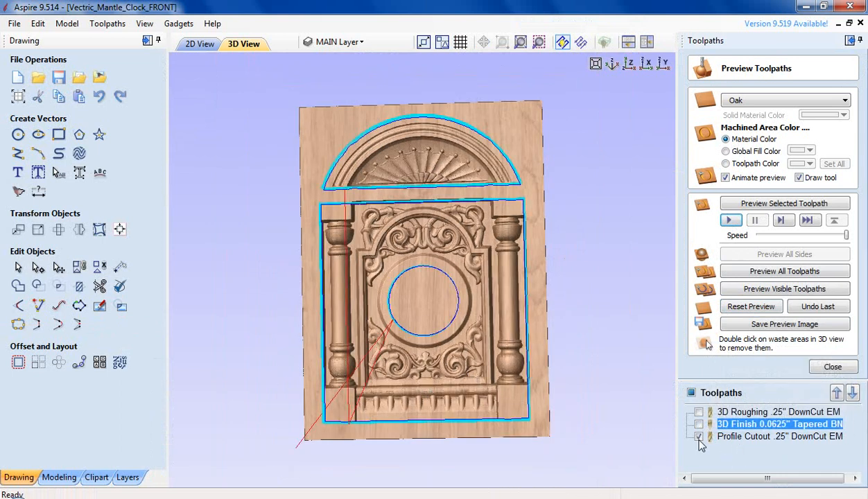
click(736, 437)
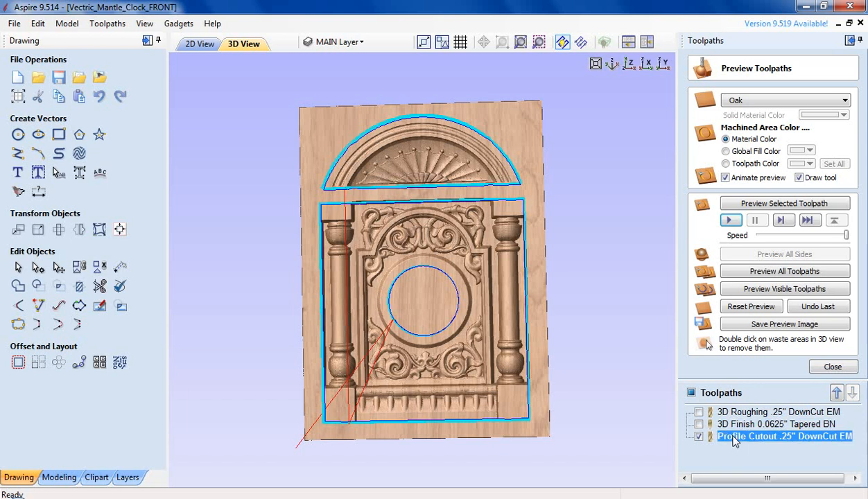
click(730, 221)
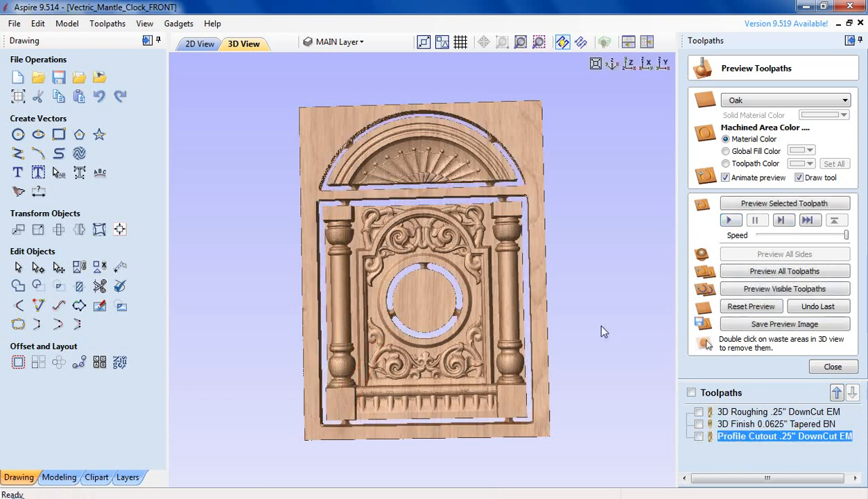
click(692, 393)
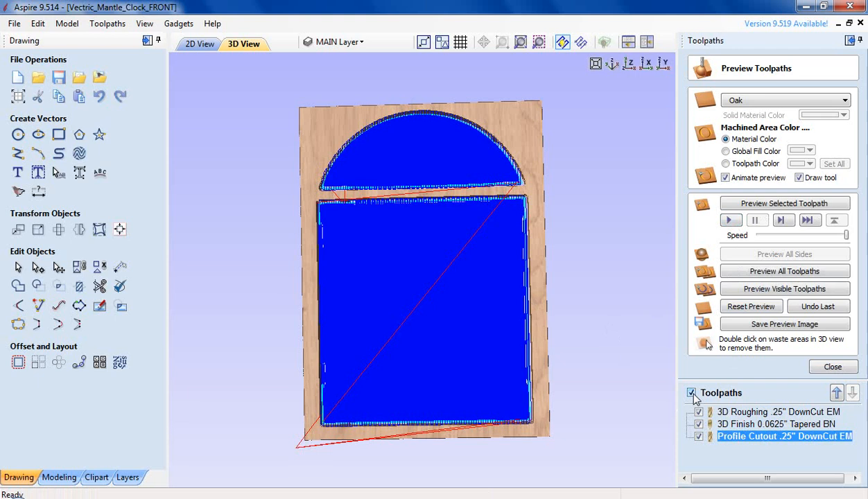
click(757, 272)
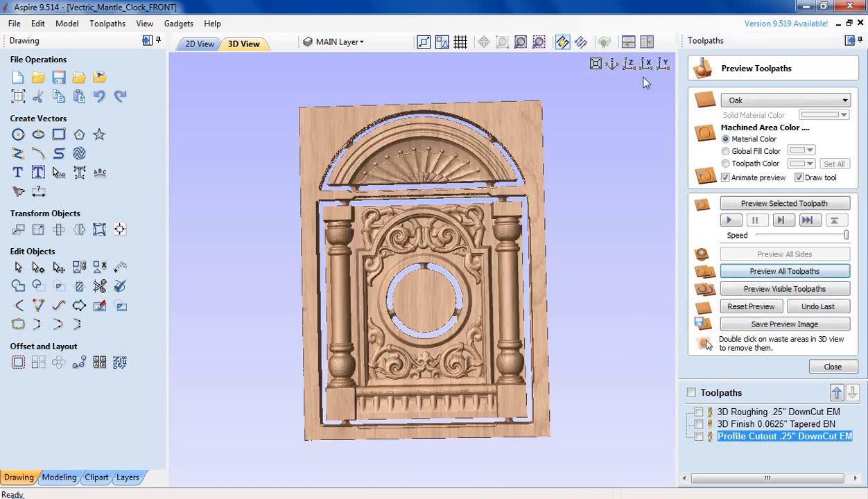
Examine the simulated clock front's carved detail and cutouts up close in the isometric view, and return to the top view
click(612, 66)
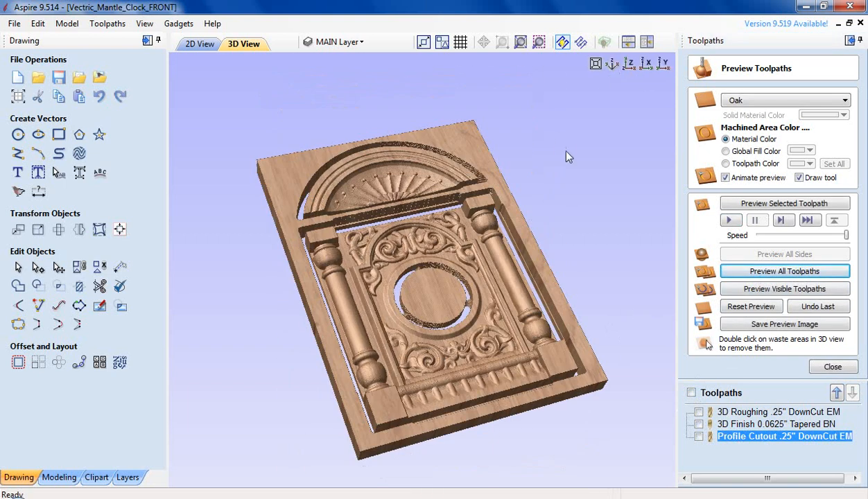
scroll(442, 295, up, 5)
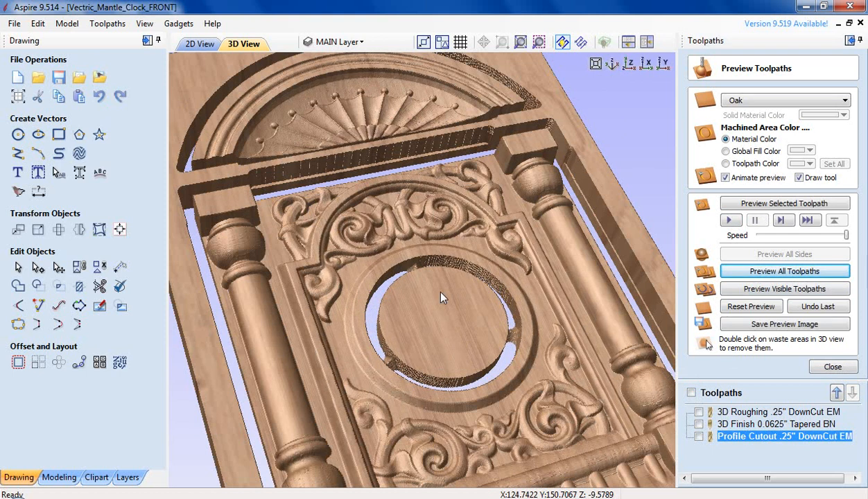
scroll(441, 298, down, 5)
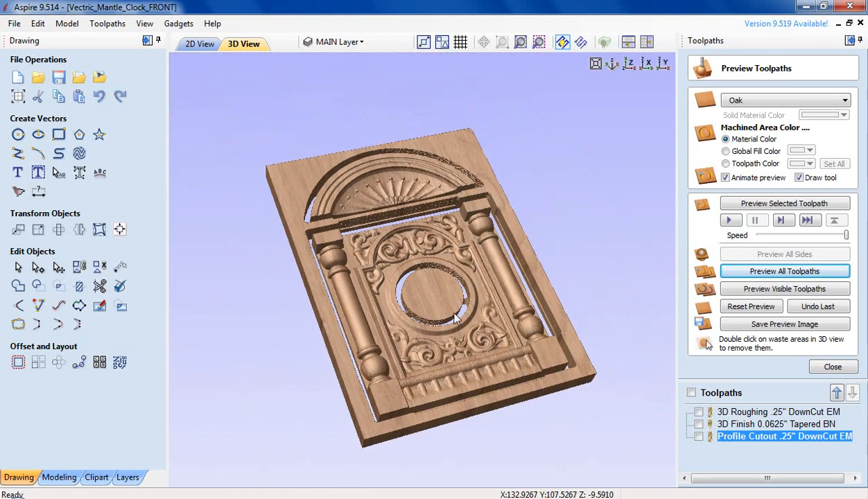
scroll(450, 312, up, 6)
scroll(454, 319, down, 5)
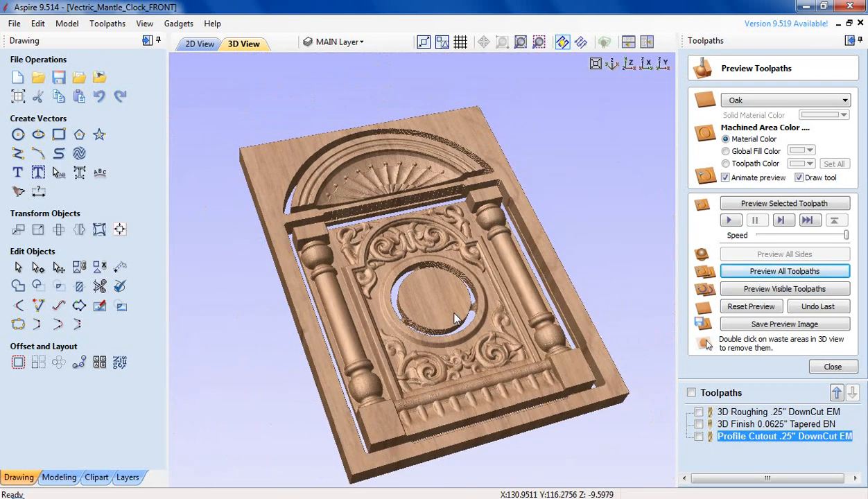
scroll(465, 355, down, 1)
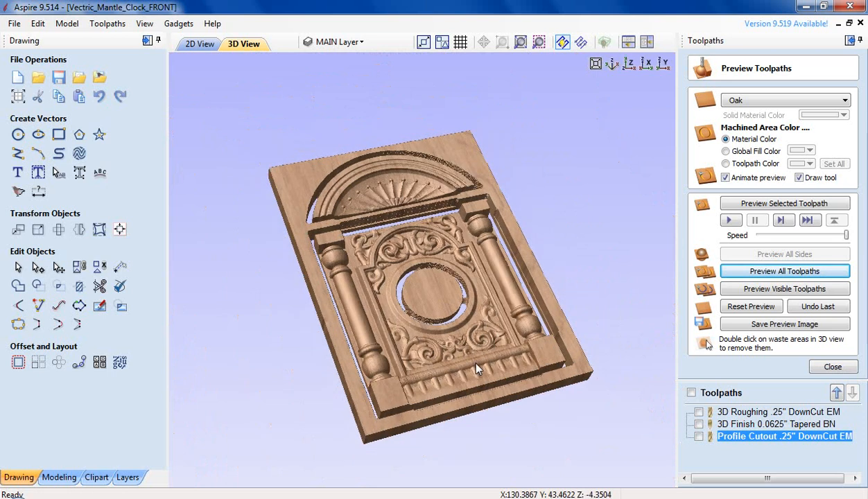
scroll(468, 306, up, 3)
click(629, 65)
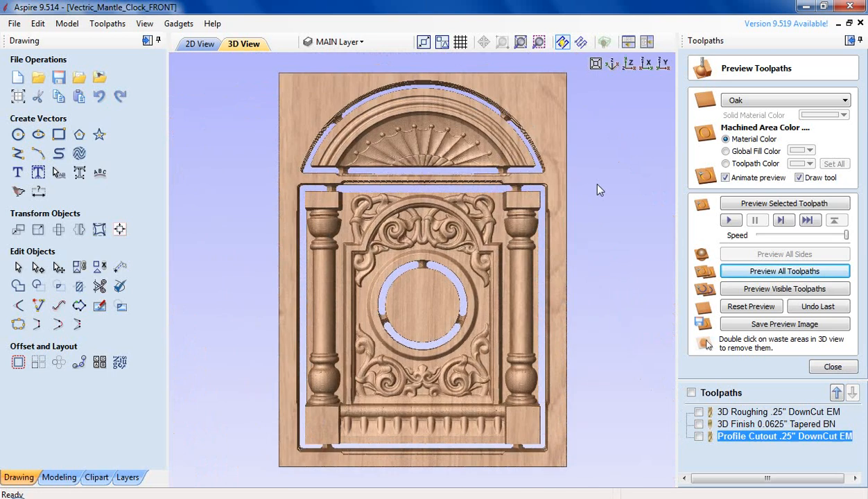
Show only the 3D Roughing toolpath over the simulated clock front, hiding the 3D Finish and Profile Cutout toolpaths
click(699, 437)
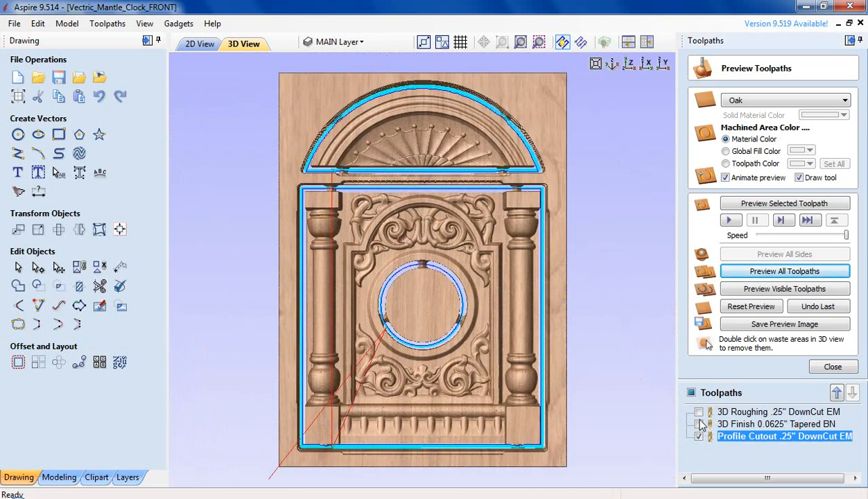
click(691, 392)
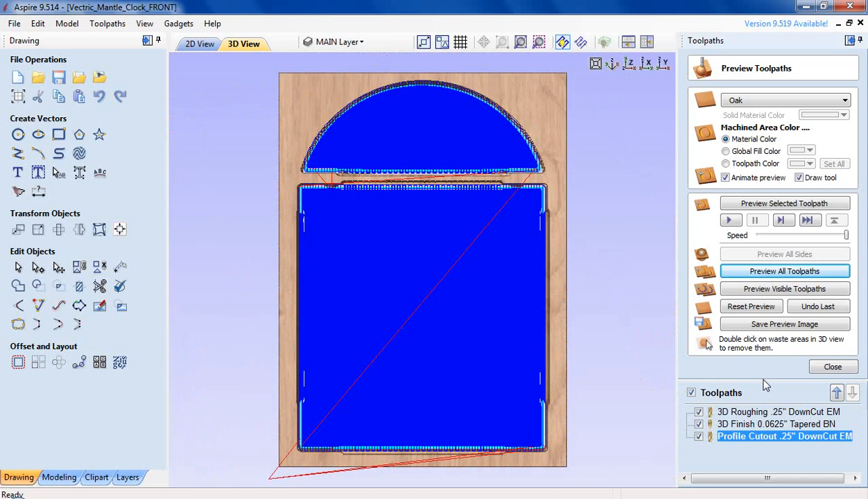
click(699, 424)
click(699, 437)
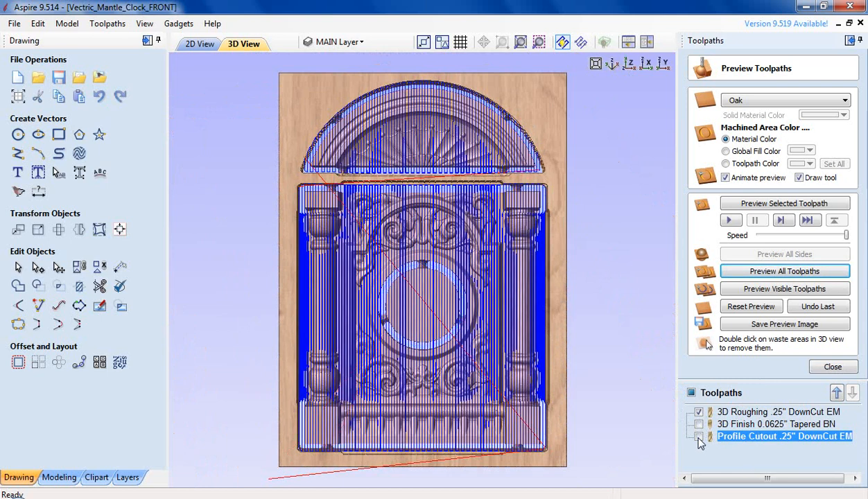
Close the preview, start saving the toolpath, and create and open a folder named PHAY MAT DONG HO on drive C:
click(818, 367)
click(793, 255)
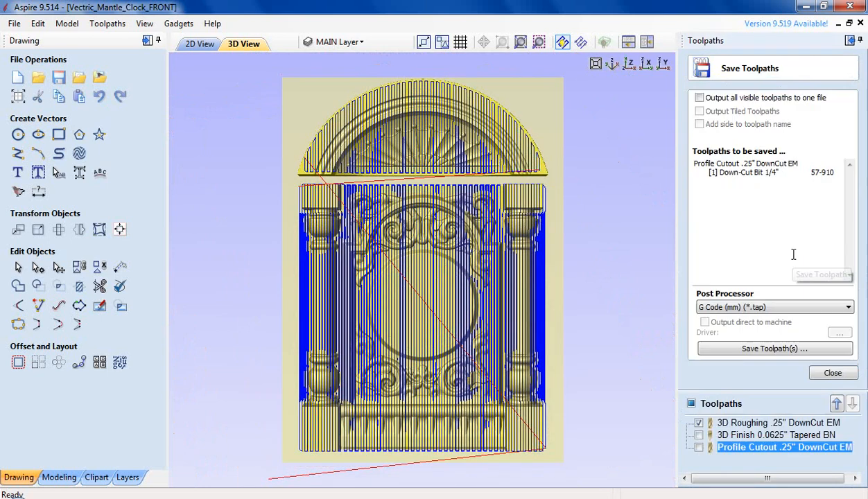
click(765, 349)
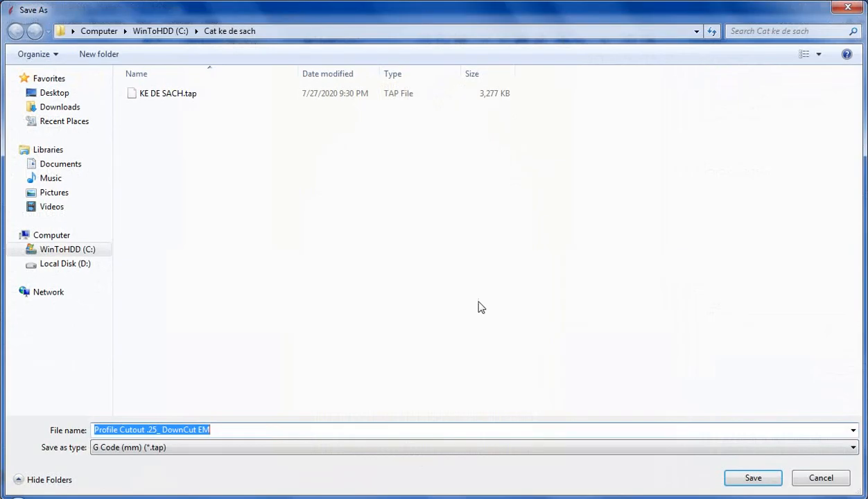
click(78, 249)
right_click(253, 215)
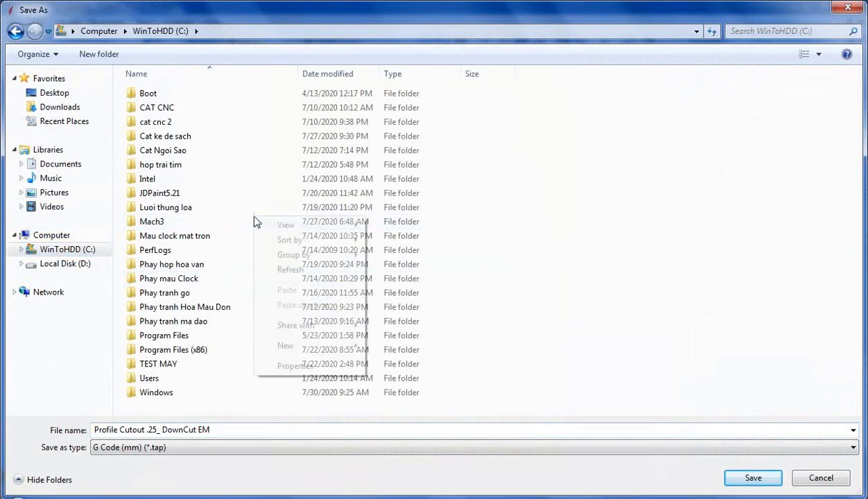
mouse_move(303, 348)
click(393, 347)
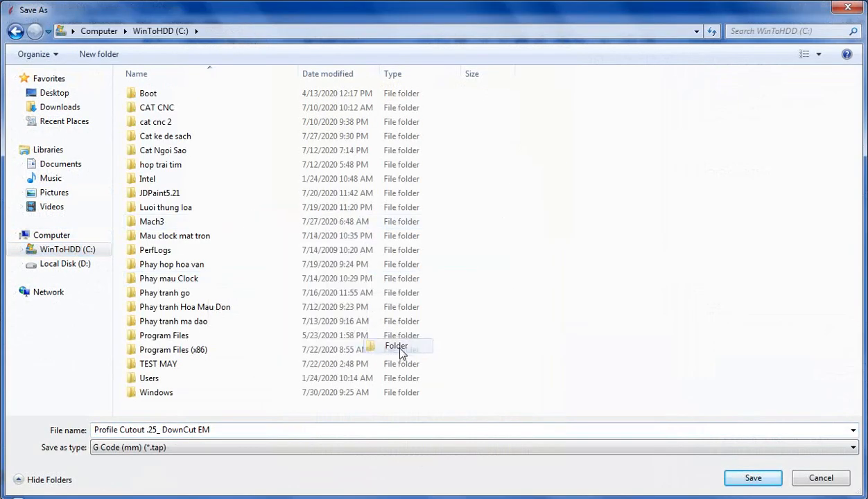
text(PHA)
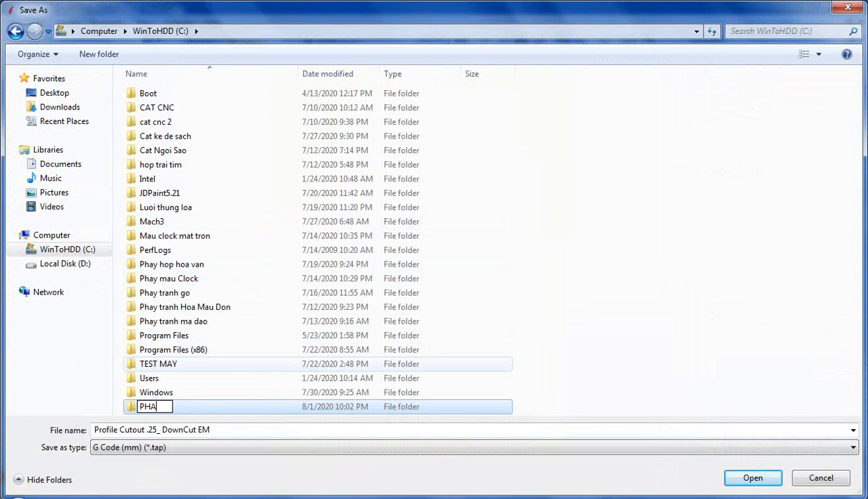
text(Y MA)
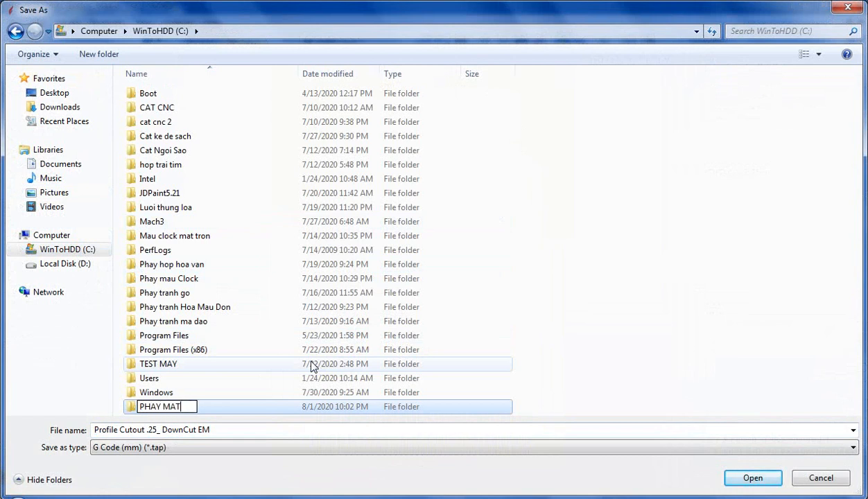
text(T DONG HO)
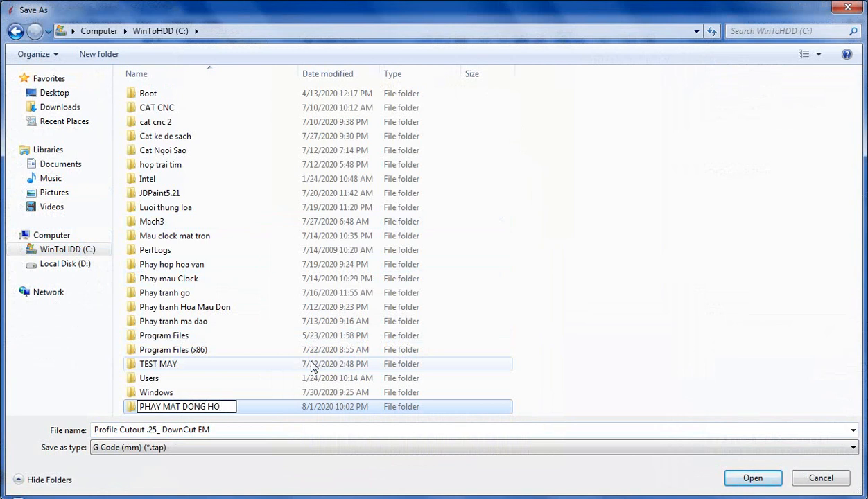
key(Return)
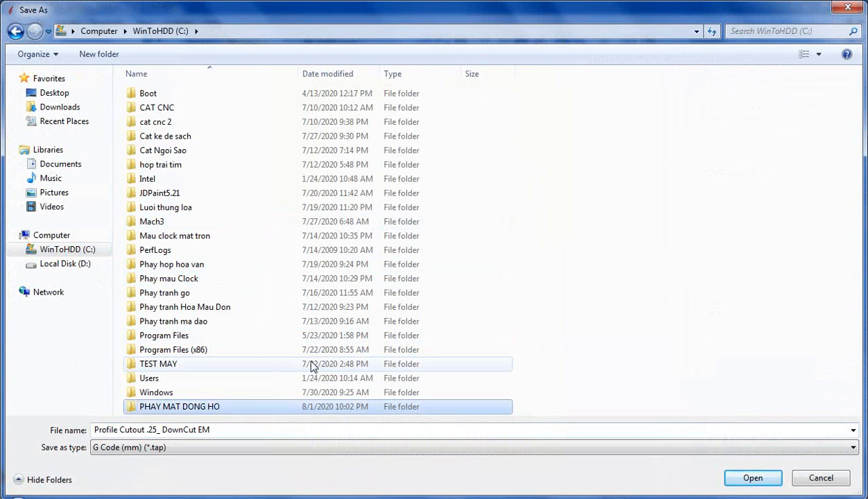
key(Return)
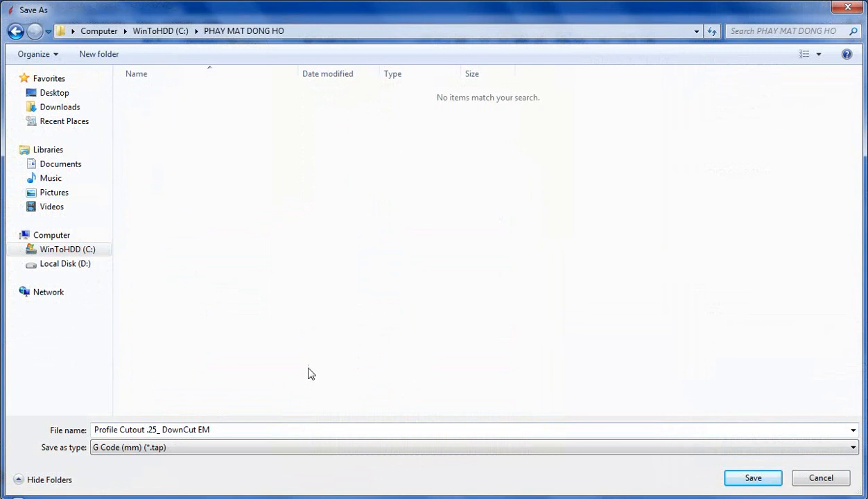
Save the selected toolpath as a G Code (mm) file named PHAY THO in the new folder and finish saving
click(219, 427)
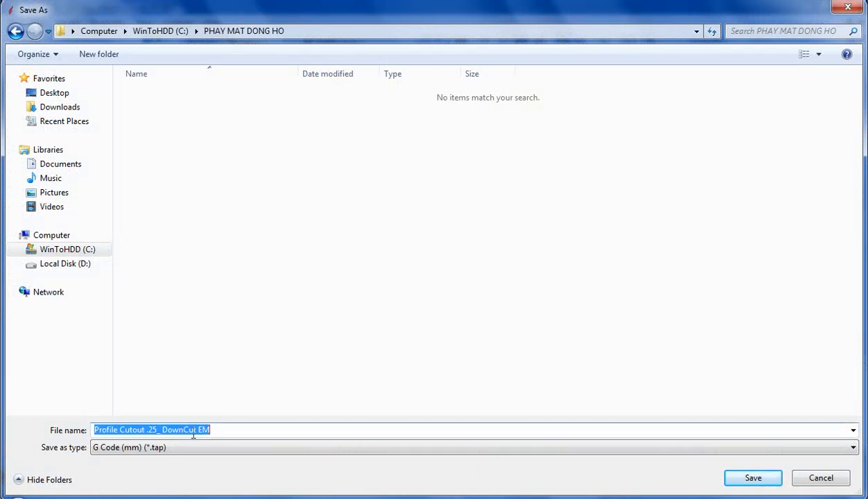
click(197, 430)
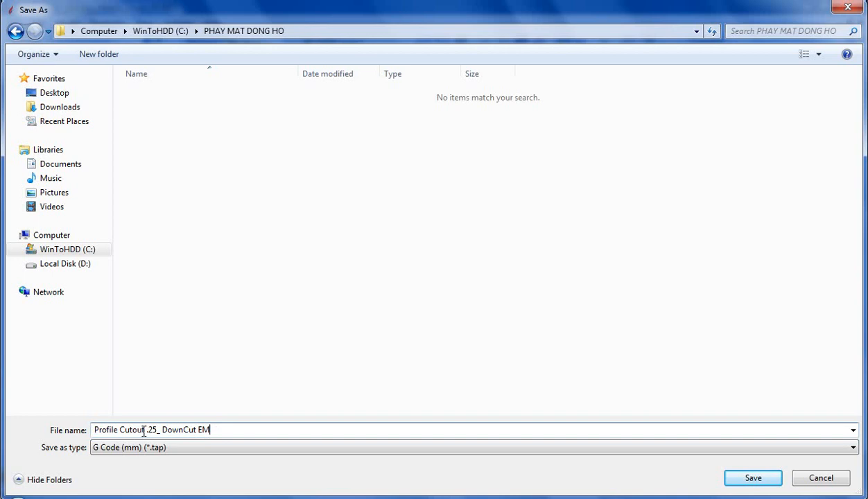
drag(232, 430, 62, 430)
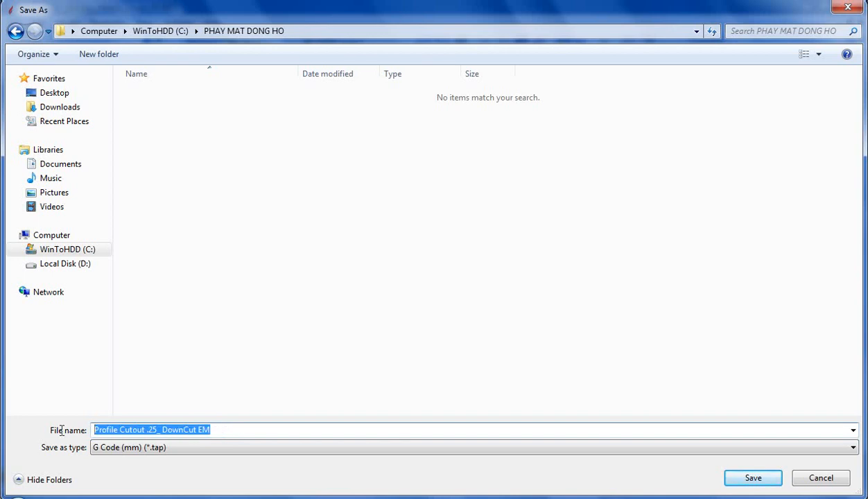
text(PHAY THO)
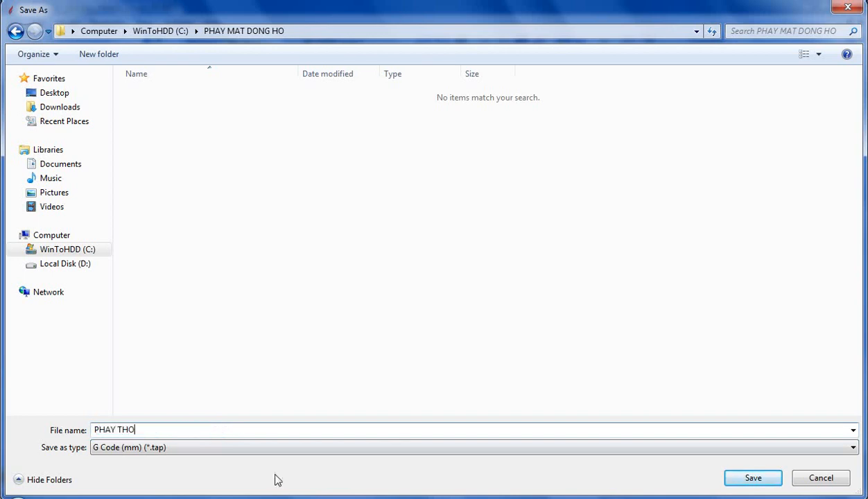
click(752, 480)
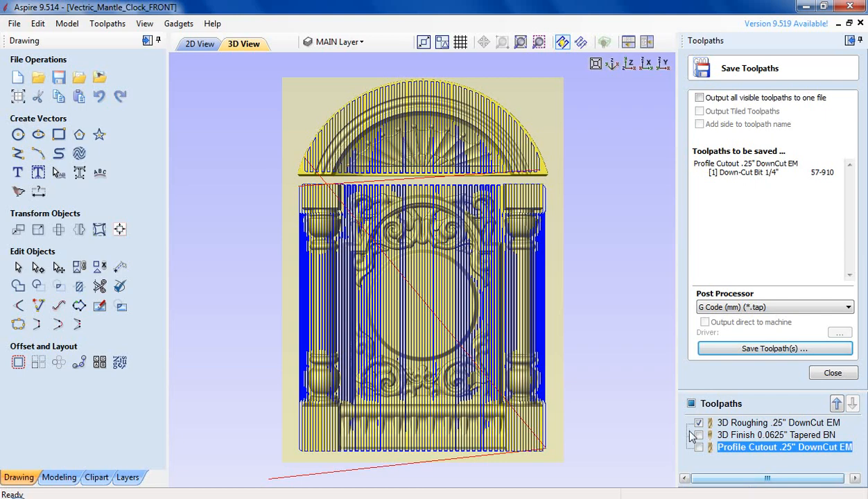
click(832, 374)
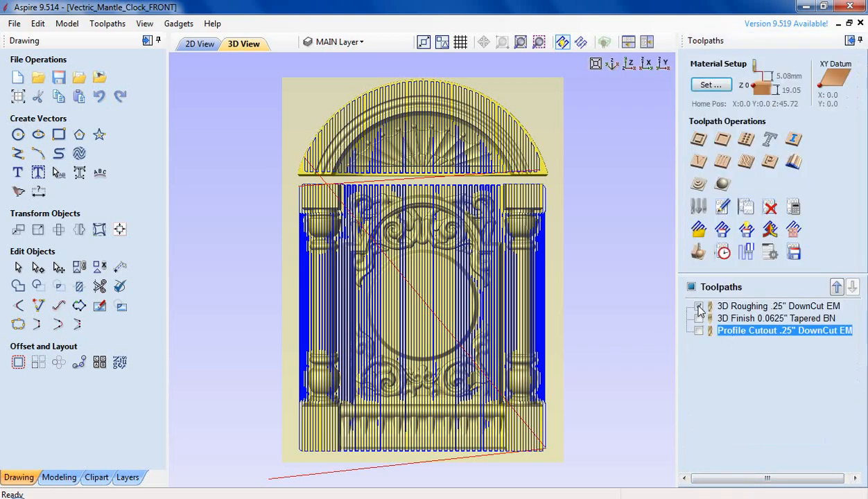
Show and select only the 3D Finish toolpath and save it as G Code (mm) under the file name PHAY TINH
click(699, 306)
click(698, 319)
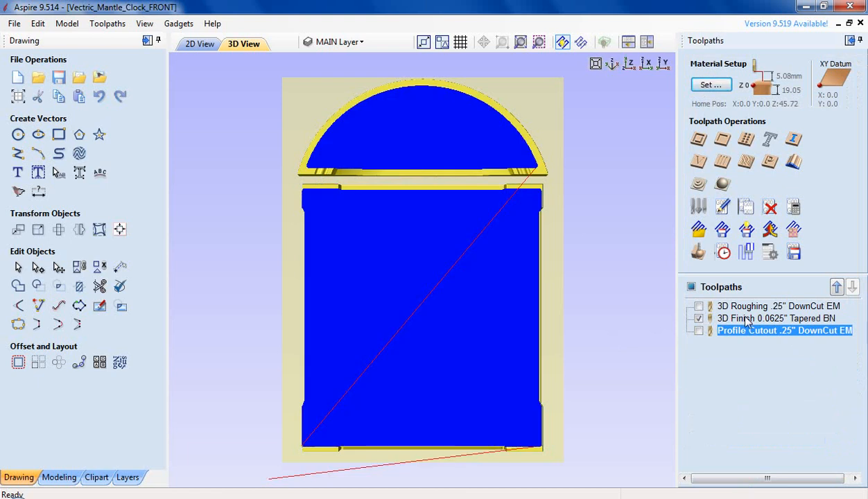
click(747, 320)
click(794, 252)
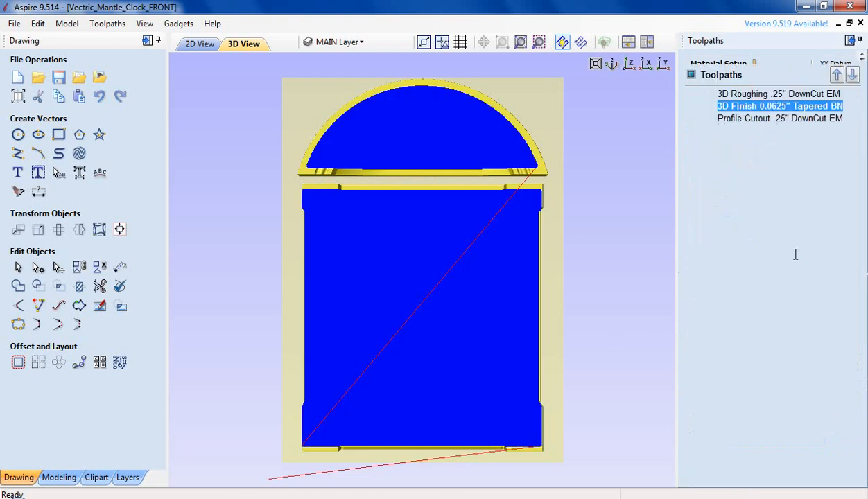
click(770, 349)
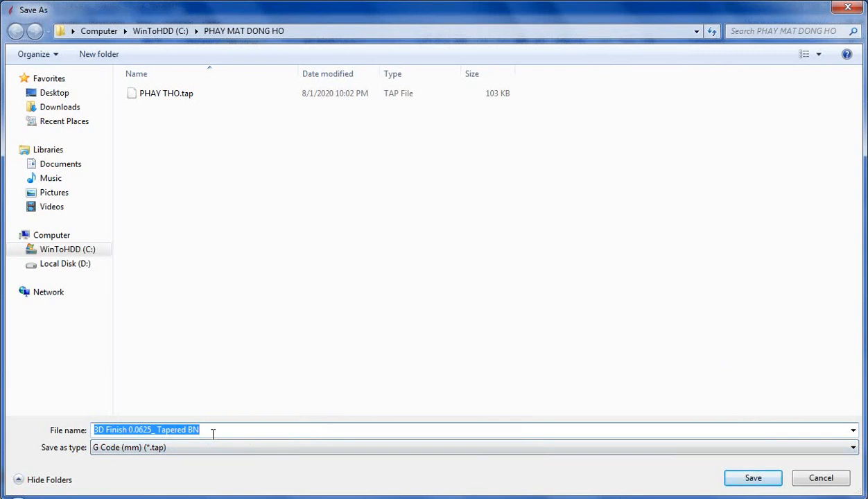
text(PHAY T)
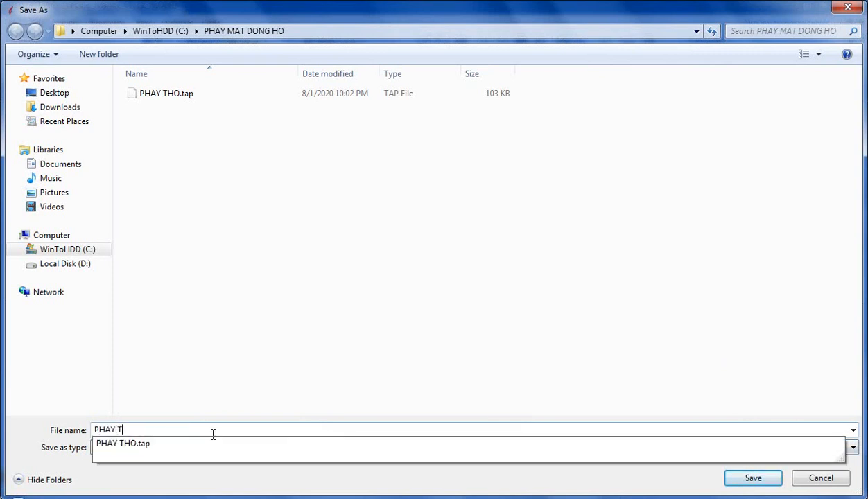
text(INH)
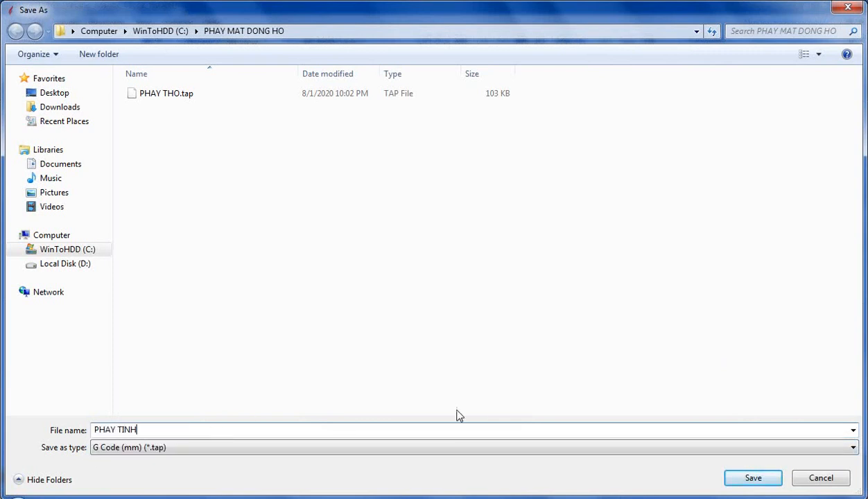
click(752, 479)
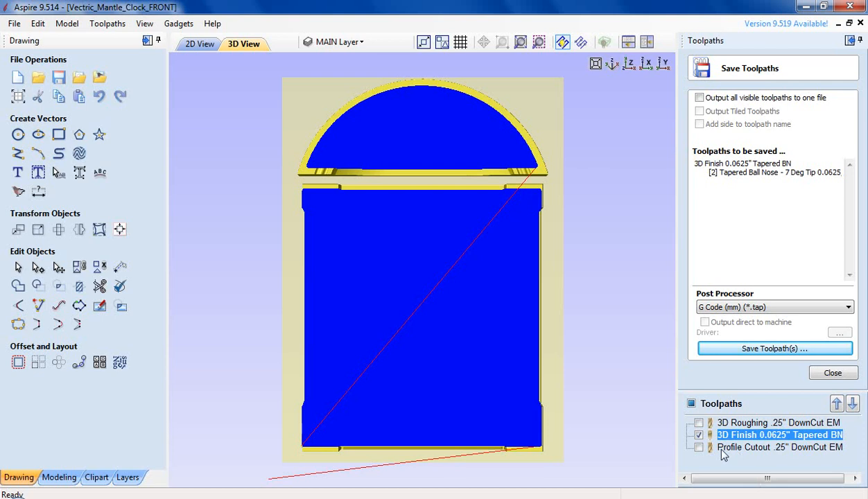
Show and select only the Profile Cutout toolpath and save it as G Code (mm) under the file name CAT ROI
click(699, 435)
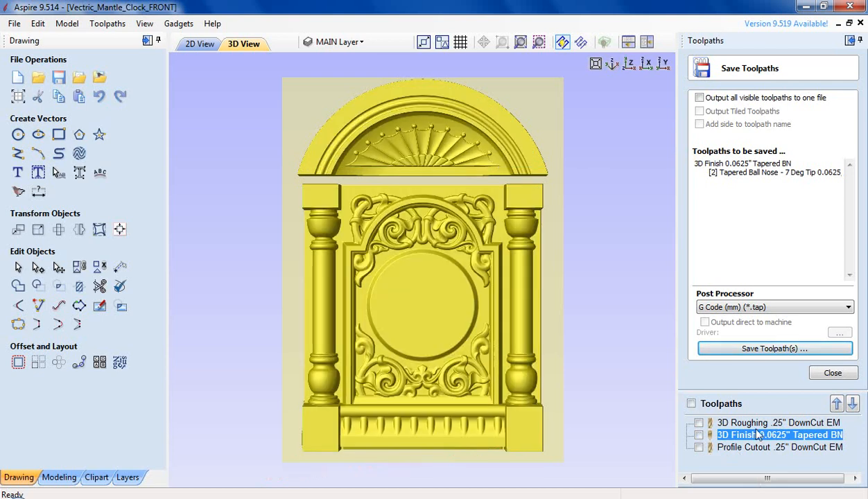
click(699, 447)
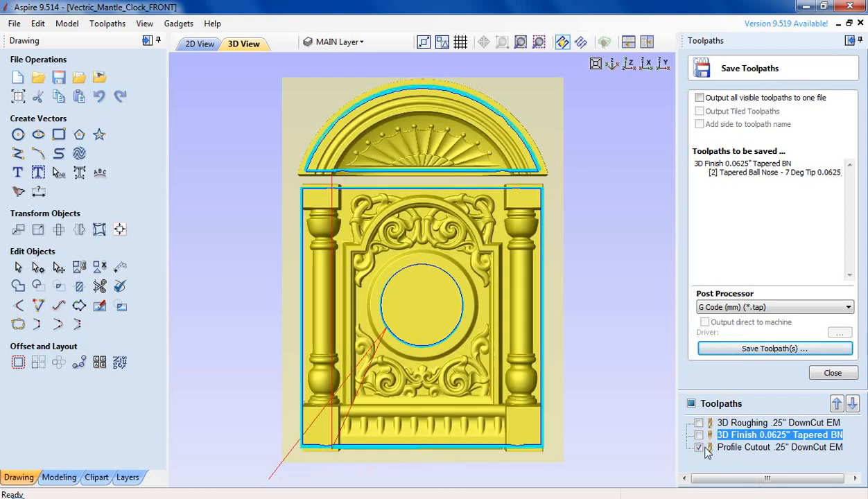
click(745, 448)
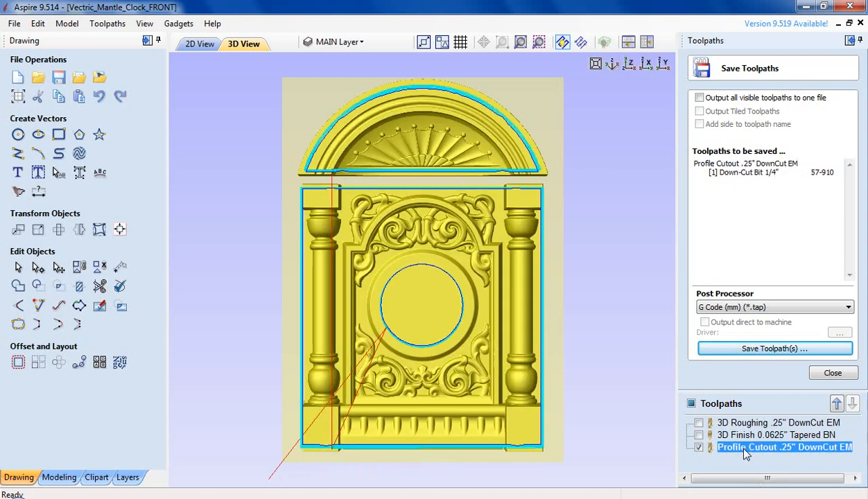
click(765, 350)
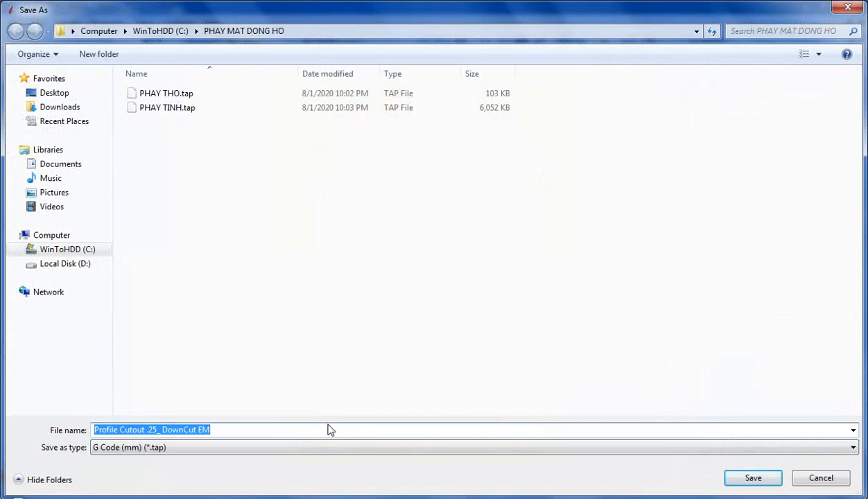
text(CAT ROI)
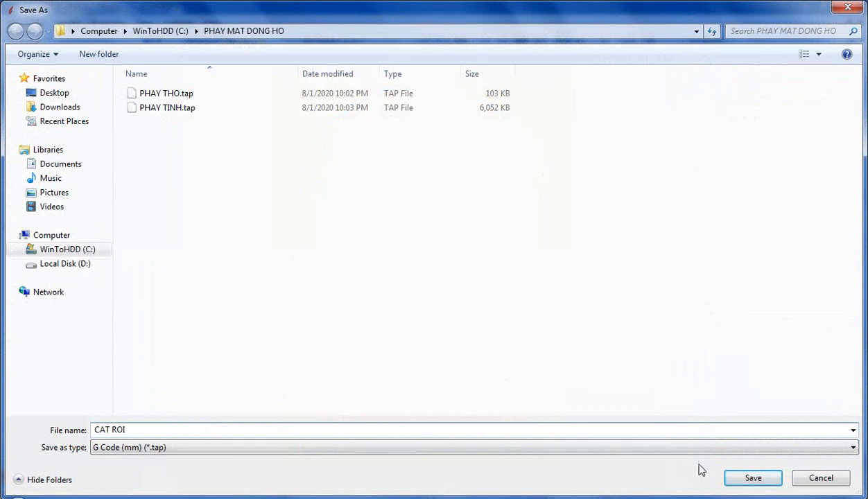
click(747, 478)
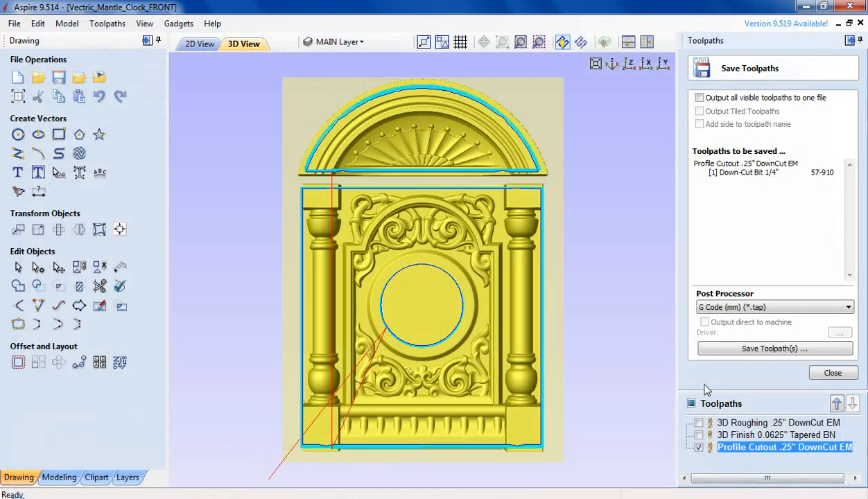
click(832, 373)
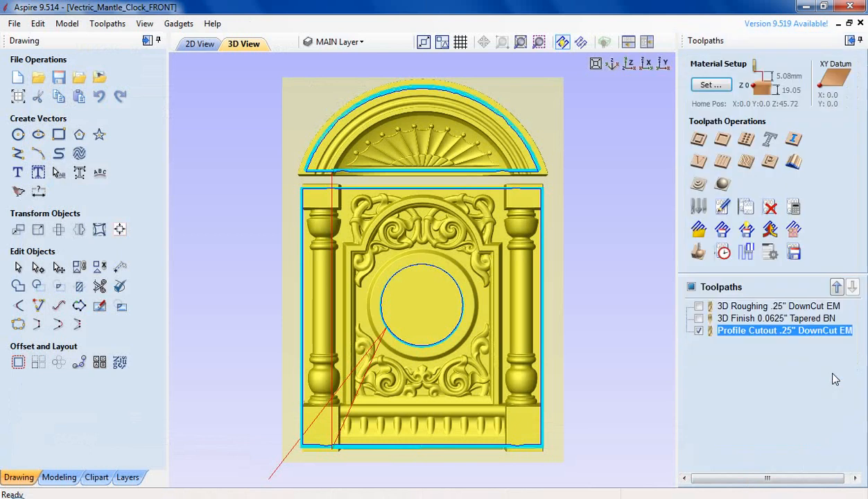
Minimize the open windows and start Mach3Mill with RnRMotionControllerECO-V2.0 as the control device
click(804, 8)
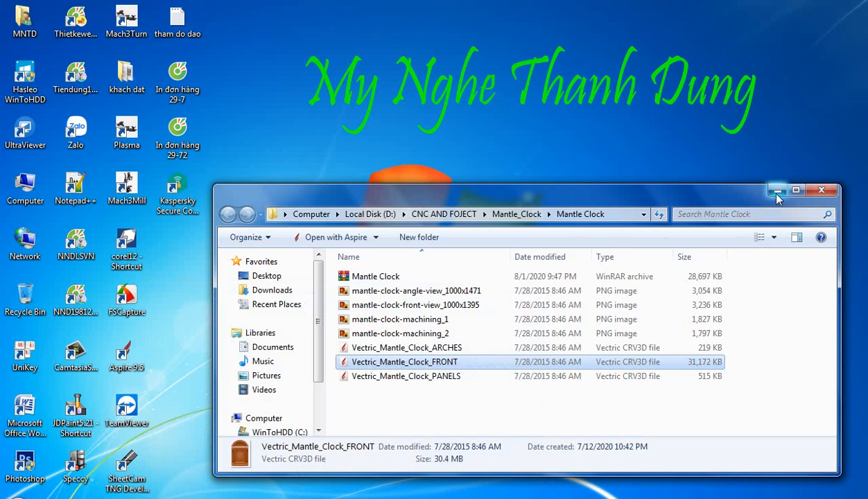
click(777, 190)
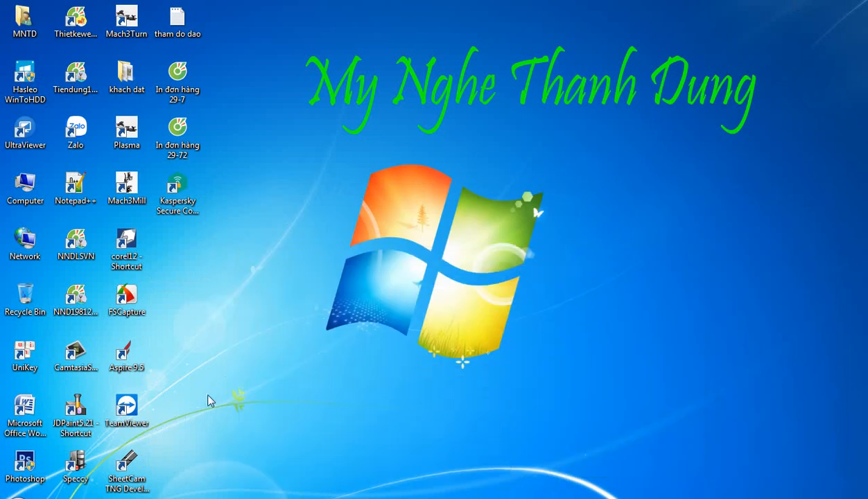
double_click(129, 189)
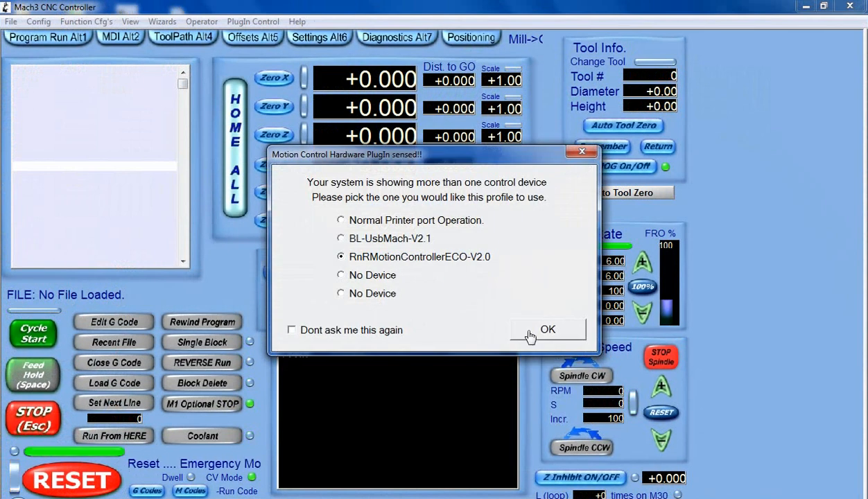
click(529, 331)
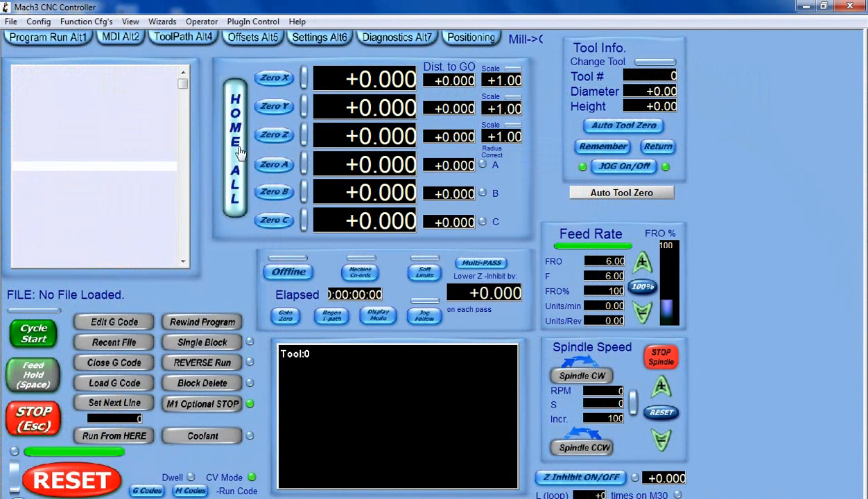
Reference the X, Y and Z axes and load PHAY THO.tap from the PHAY MAT DONG HO folder
click(278, 108)
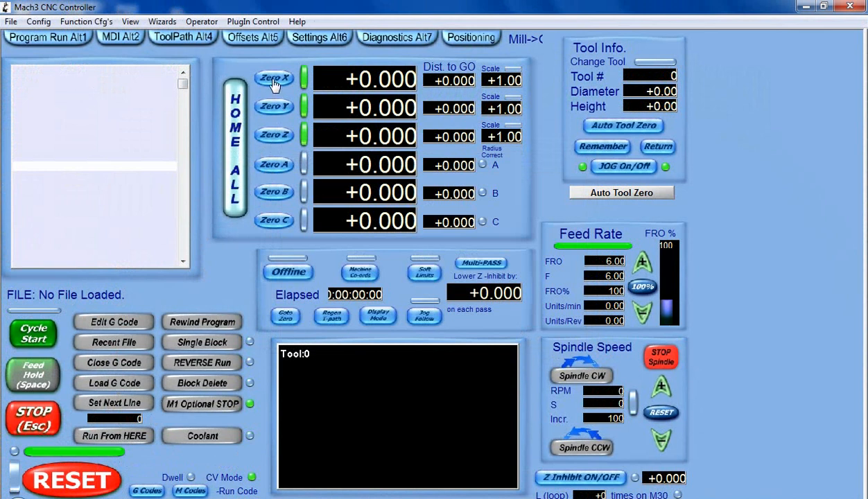
click(115, 384)
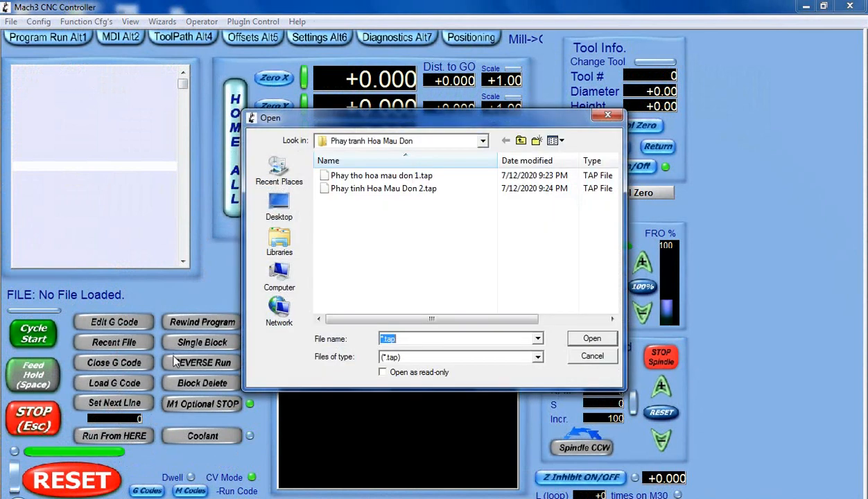
click(520, 140)
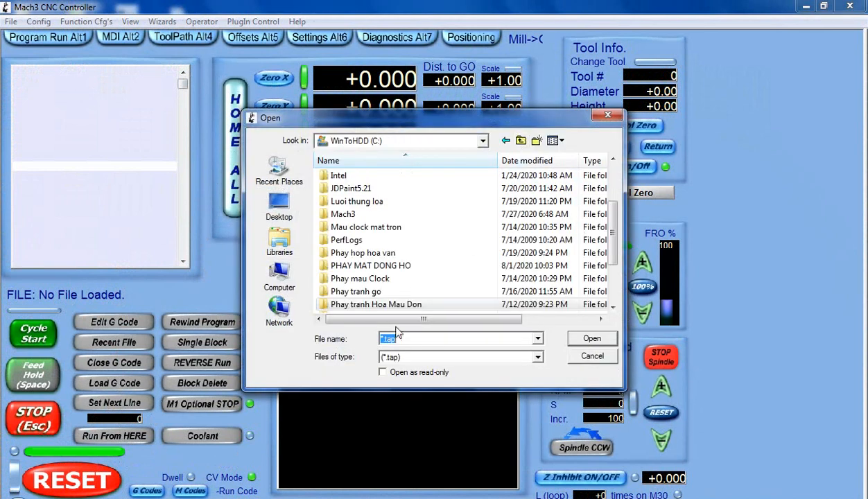
double_click(380, 267)
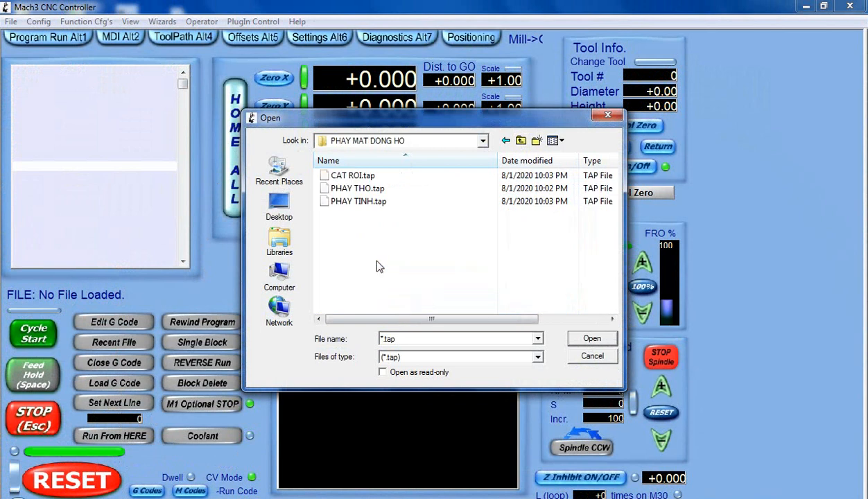
double_click(355, 190)
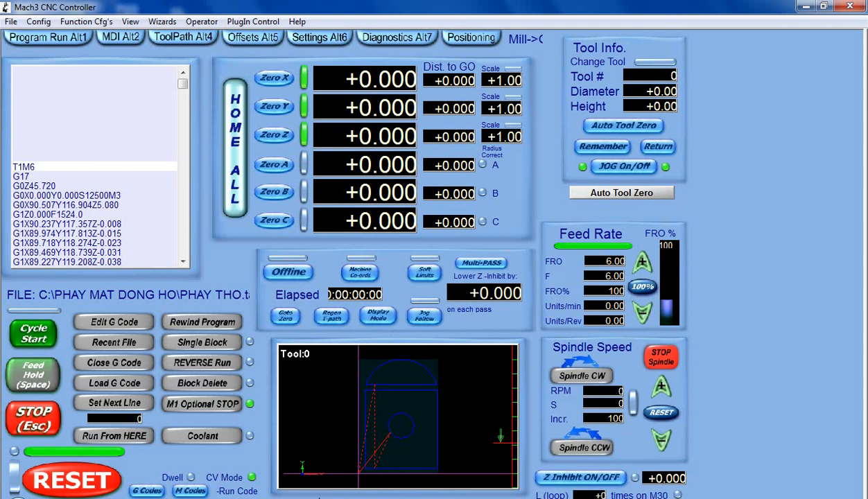
Close the loaded G-code and, in Aspire, show and select only the 3D Roughing toolpath
mouse_move(273, 498)
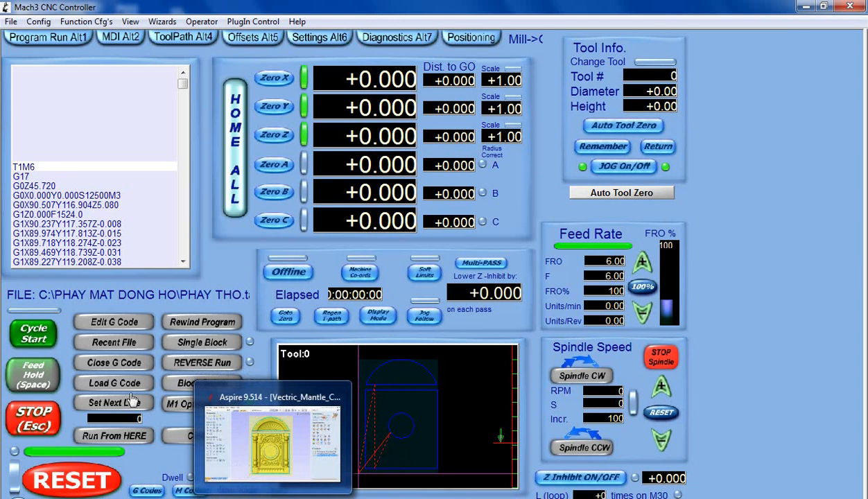
click(113, 362)
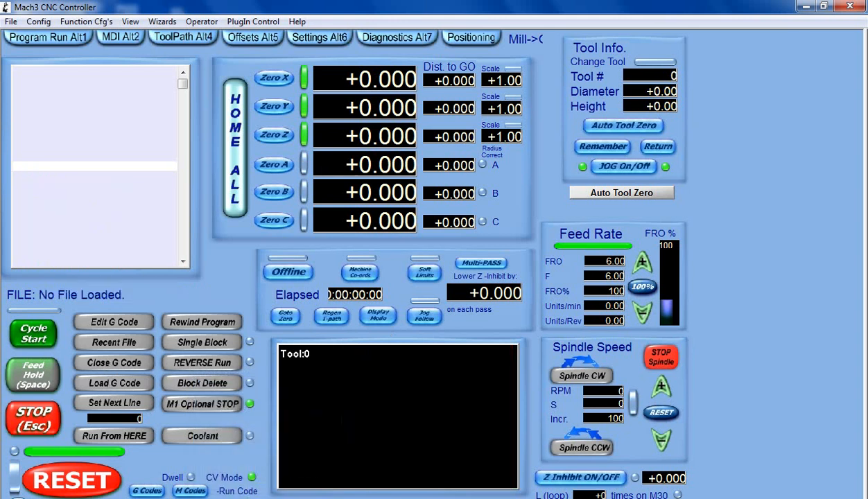
click(272, 498)
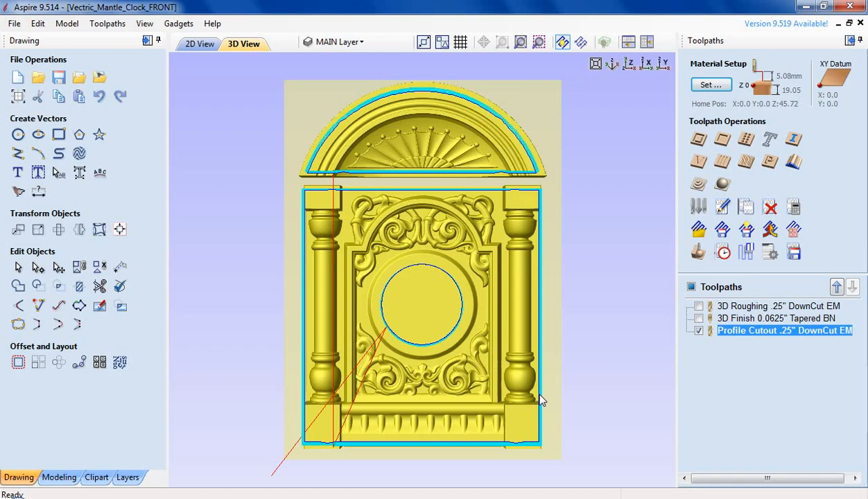
click(699, 331)
click(699, 306)
click(717, 305)
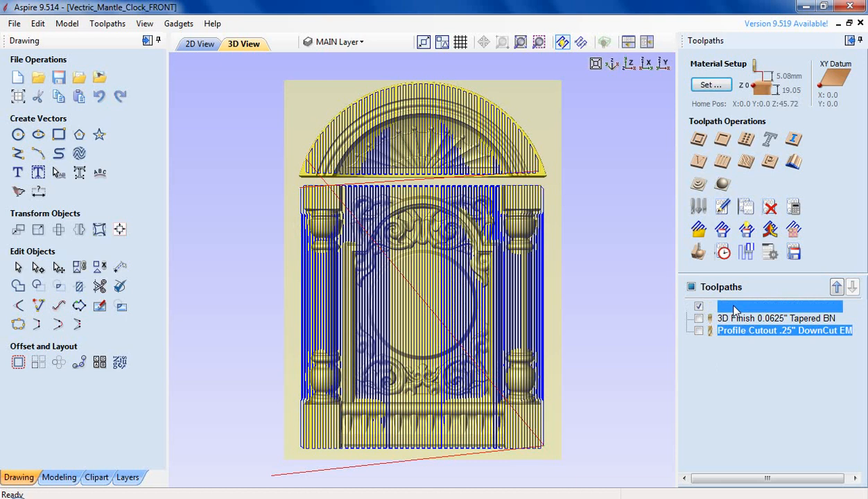
Save the 3D Roughing toolpath as G Code (mm), overwriting the existing PHAY THO.tap
click(794, 253)
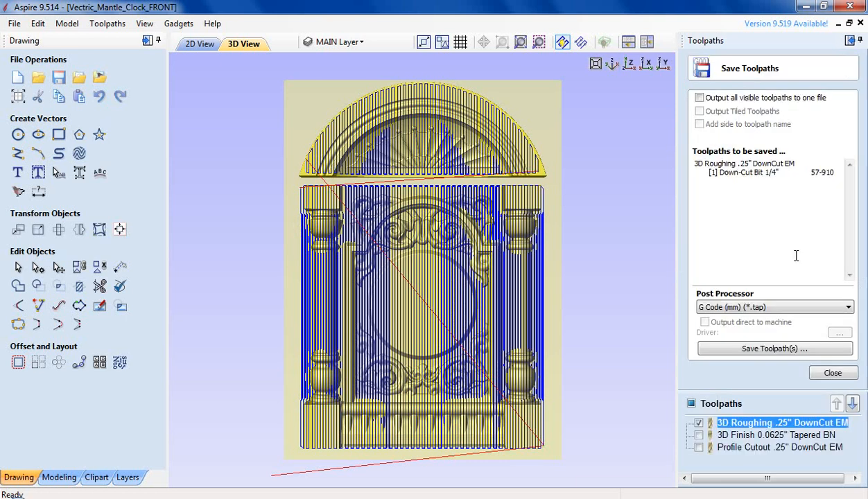
click(774, 348)
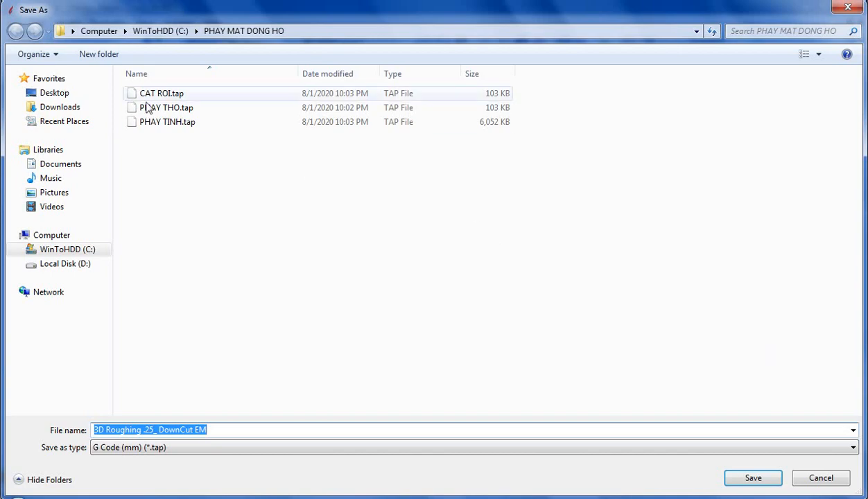
click(156, 108)
click(770, 479)
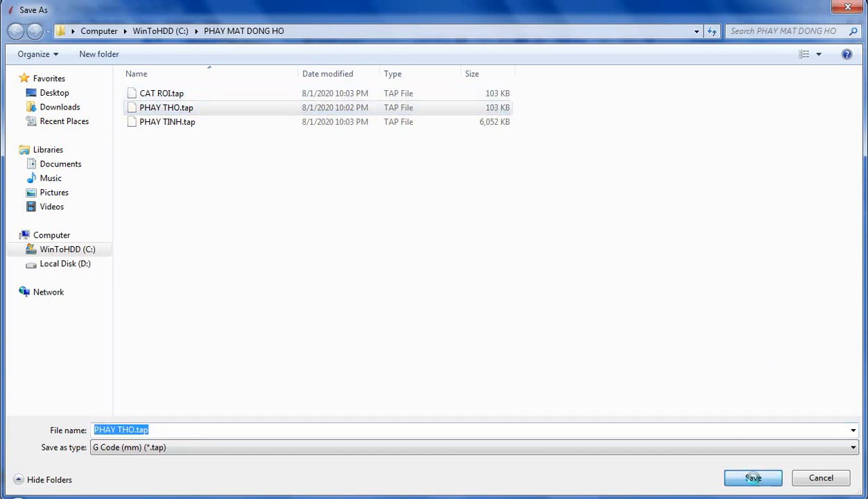
click(474, 262)
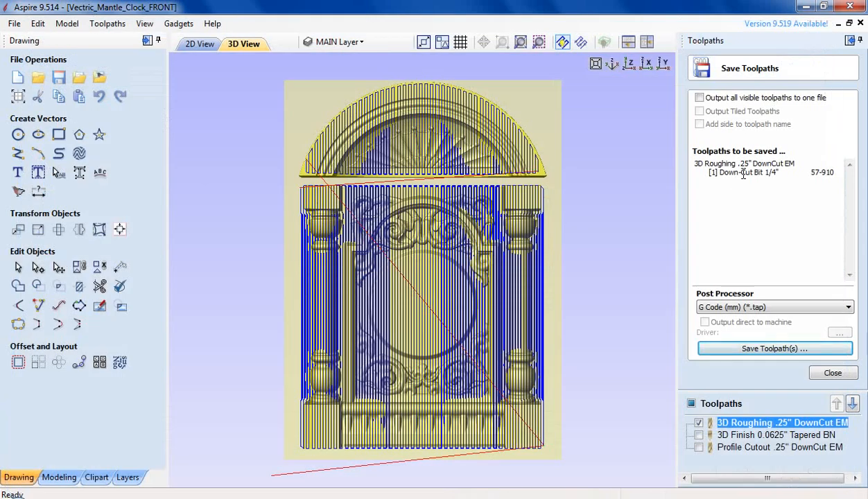
Switch to Mach3, load PHAY THO.tap and run it briefly, ending with a feed hold
click(804, 6)
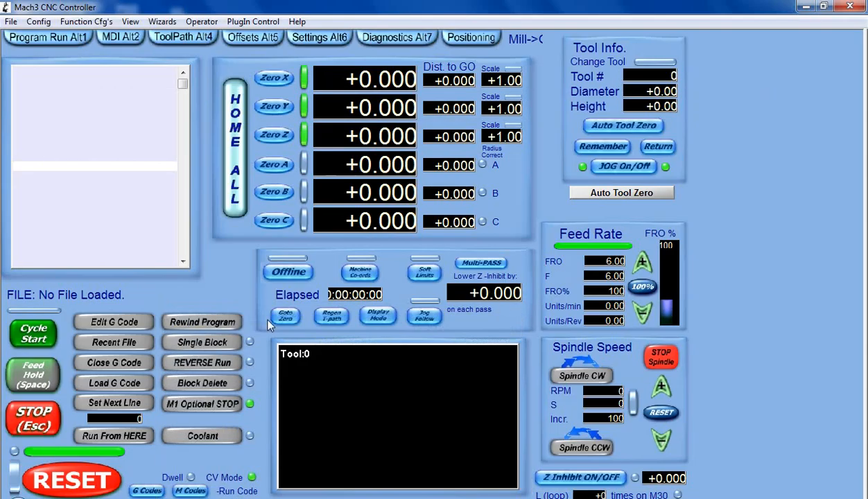
click(115, 383)
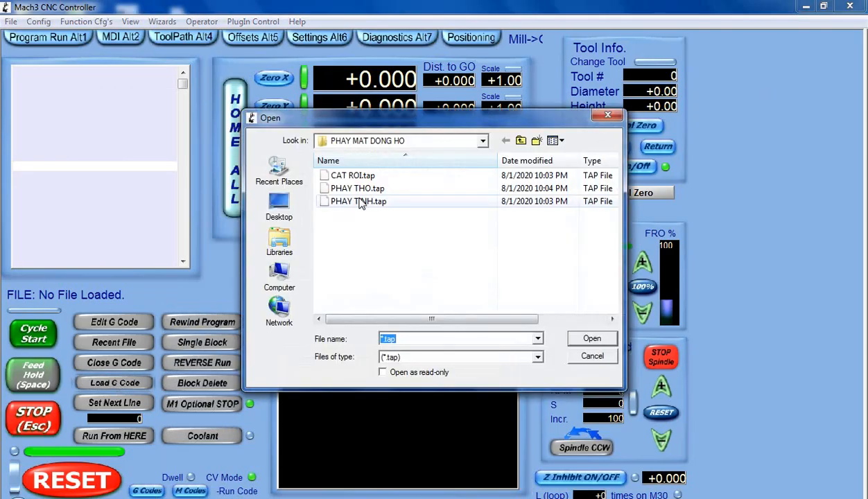
double_click(358, 188)
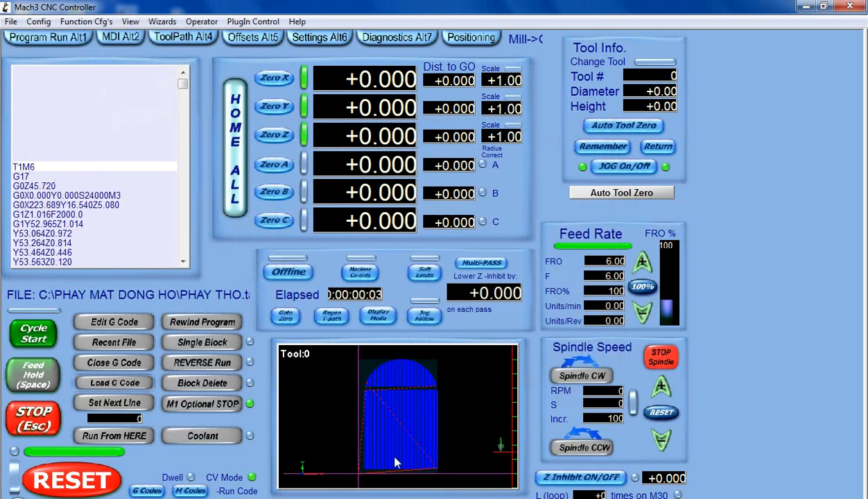
click(37, 337)
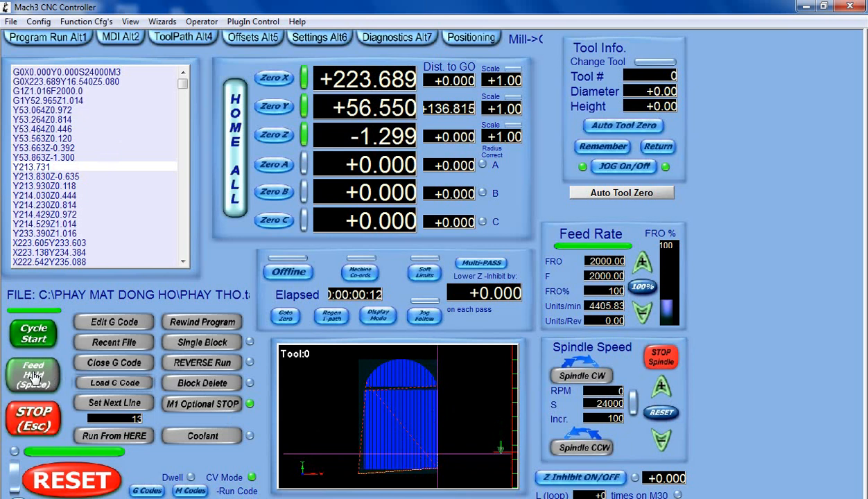
key(space)
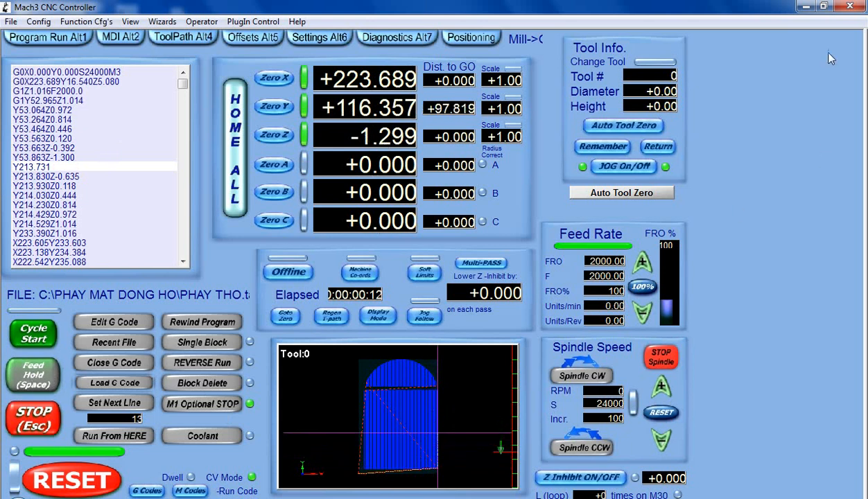
Switch back to Aspire and review the settings of the 3D Roughing toolpath without recalculating it
click(804, 7)
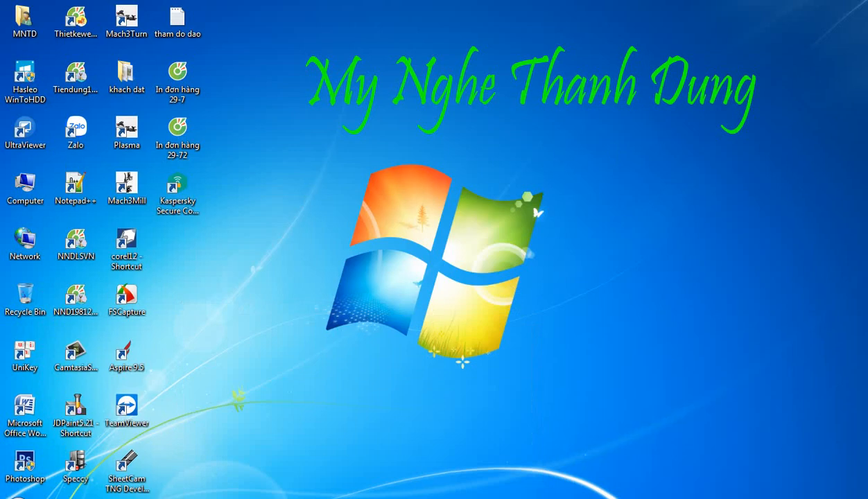
click(264, 498)
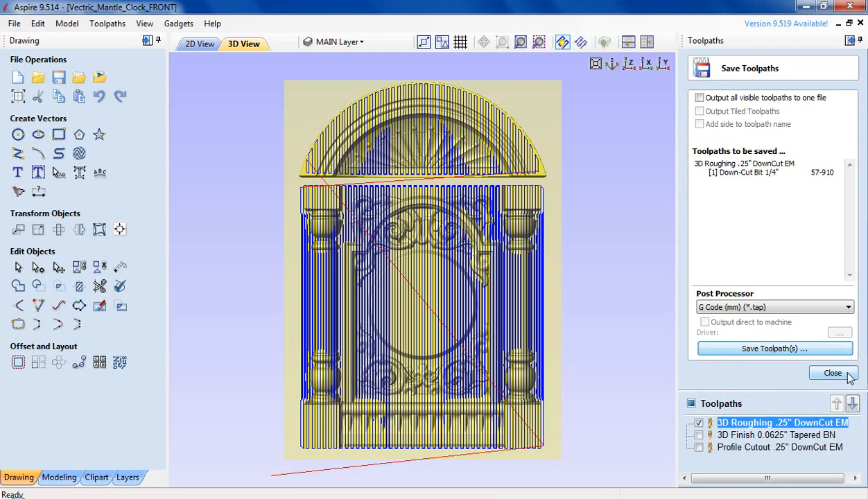
double_click(737, 420)
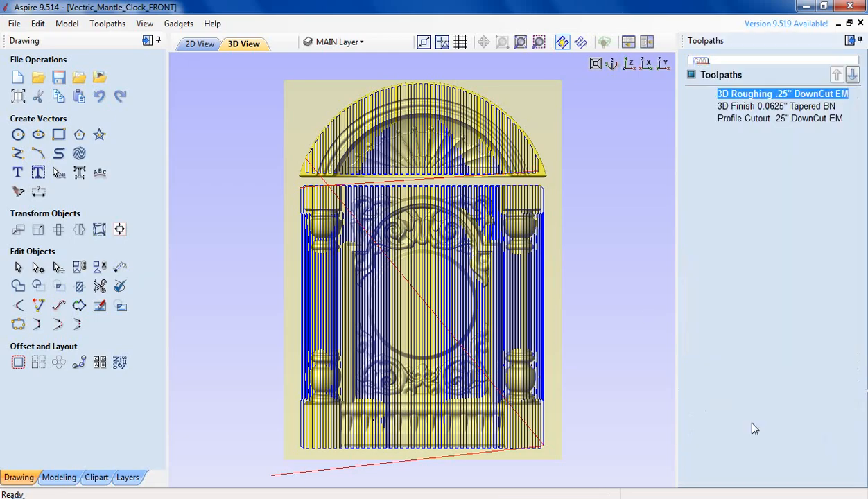
scroll(864, 302, down, 1)
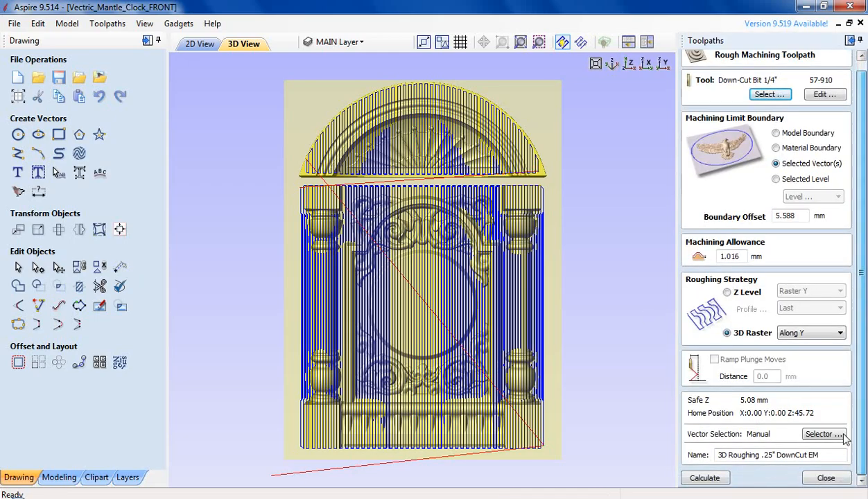
click(824, 478)
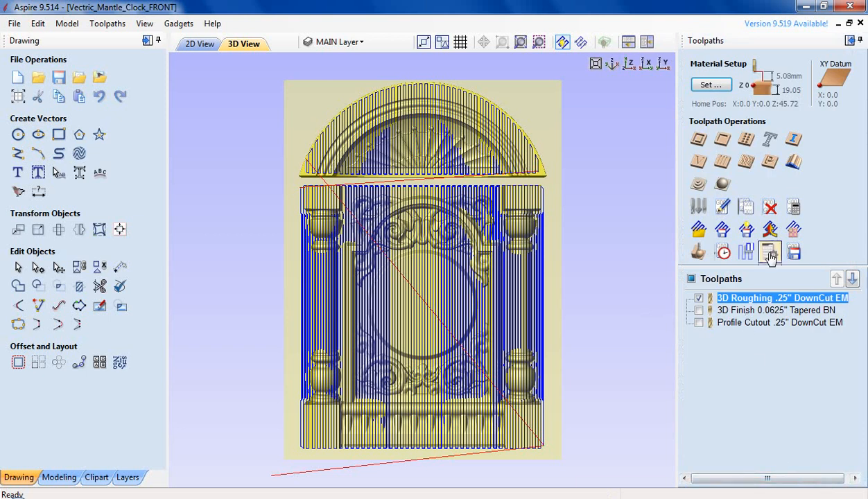
In the material setup, set the home Z gap above material to 20 mm and the clearance and plunge gaps to 6 mm
click(706, 84)
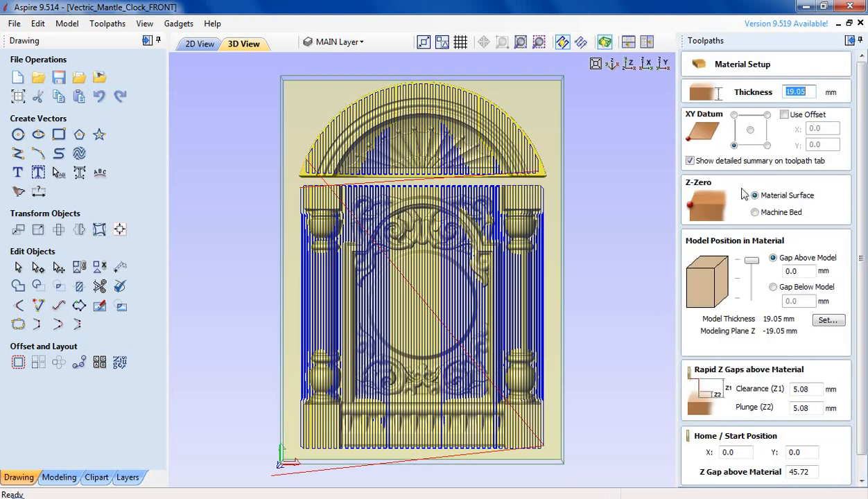
click(809, 472)
drag(797, 472, 811, 472)
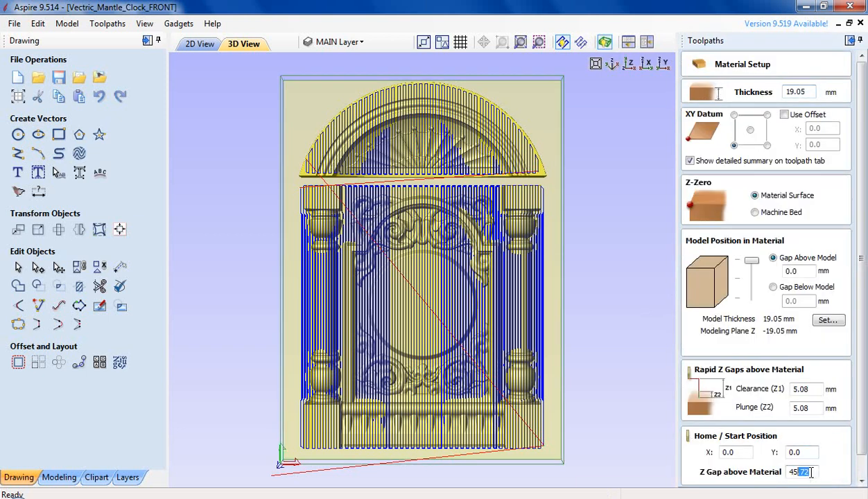
text(20)
drag(811, 389, 772, 408)
text(66)
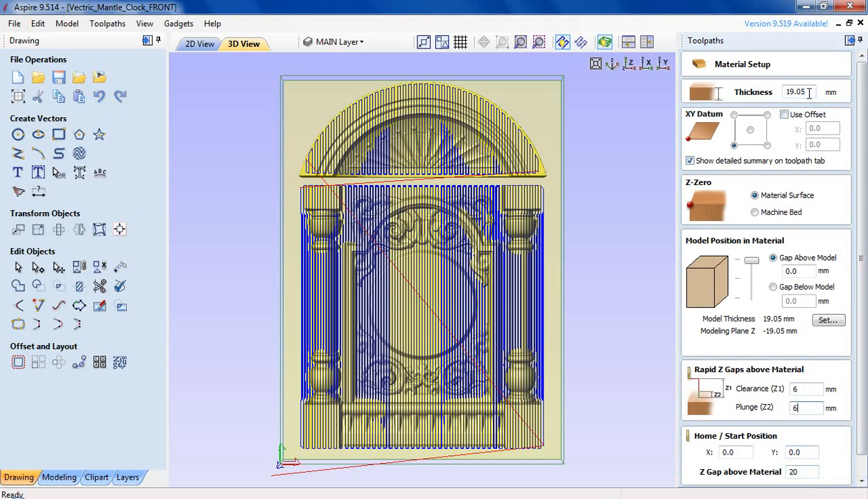
Set the material thickness to 20 mm and apply the material setup
drag(806, 93, 764, 92)
text(20)
scroll(844, 416, down, 1)
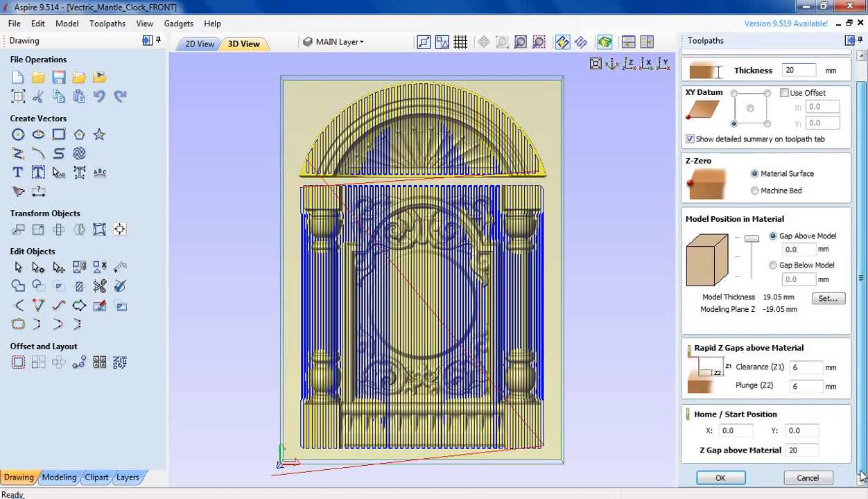
click(723, 477)
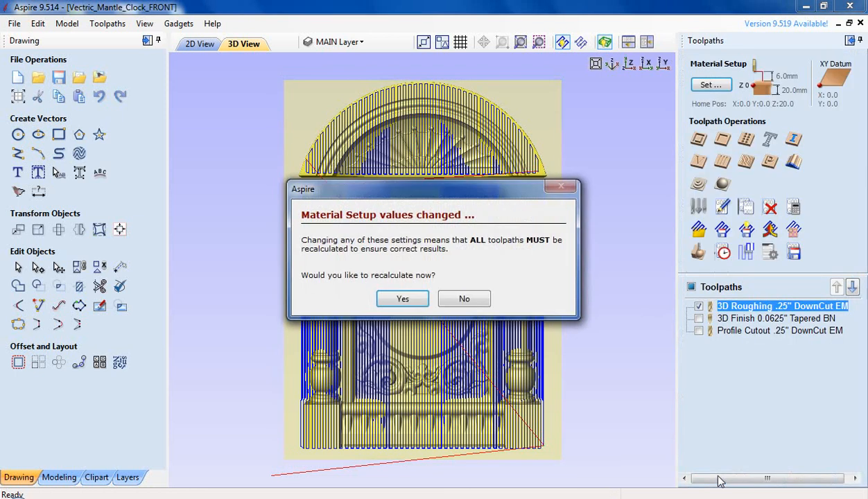
Recalculate all toolpaths for the changed material values and close the completion message
click(401, 299)
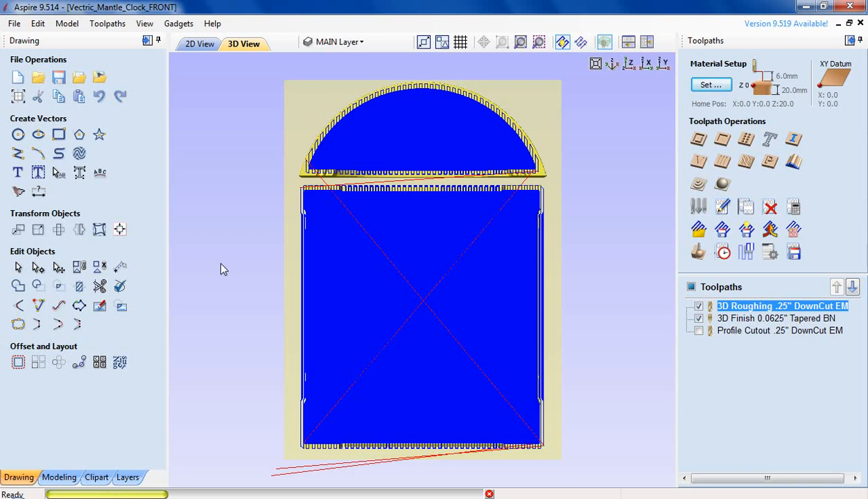
click(823, 6)
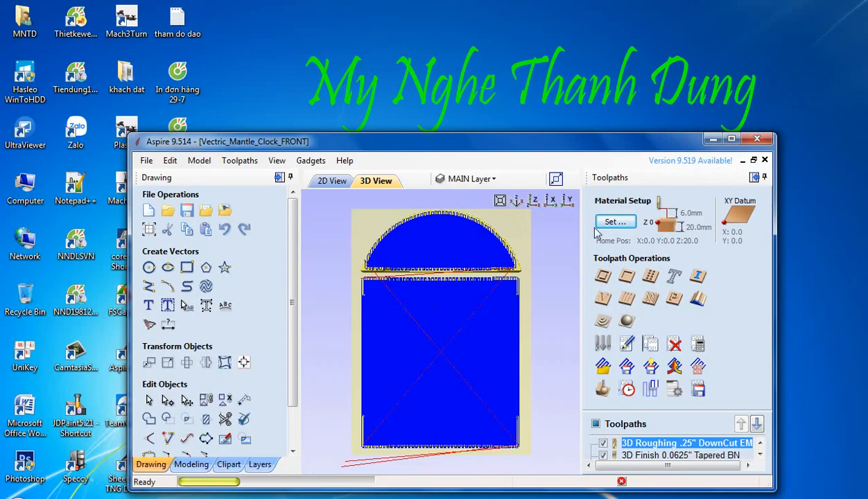
mouse_move(395, 133)
mouse_down()
mouse_move(383, 118)
mouse_move(387, 131)
mouse_up()
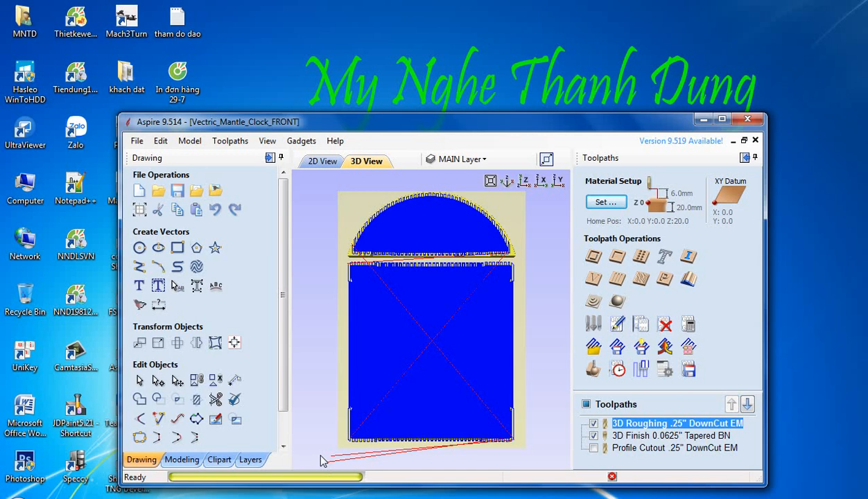
click(441, 317)
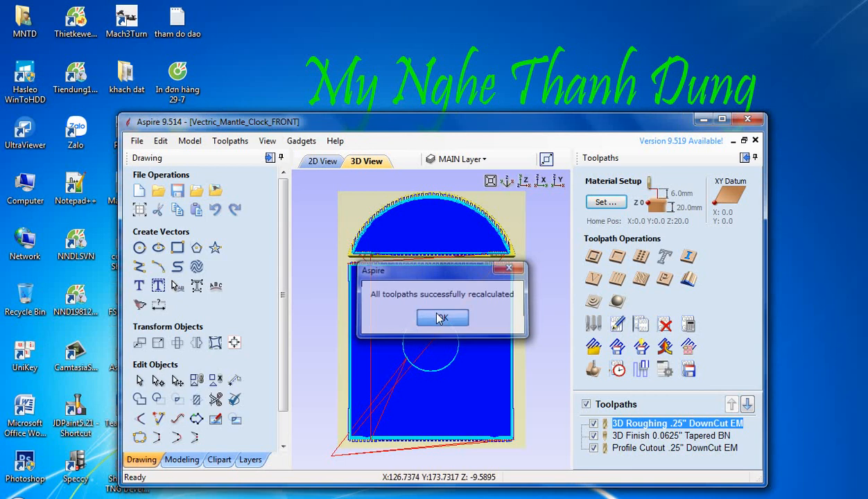
Review the job setup's size, datum and resolution settings, cancel without changes and maximize the window
click(139, 210)
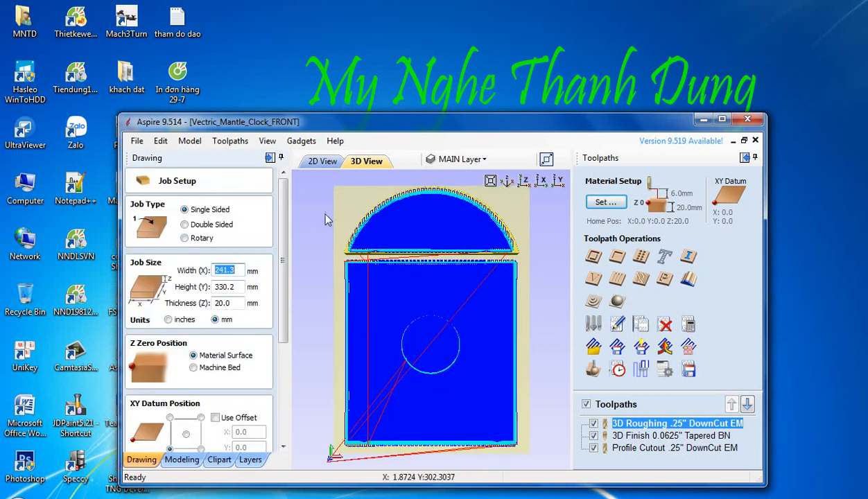
scroll(274, 370, down, 5)
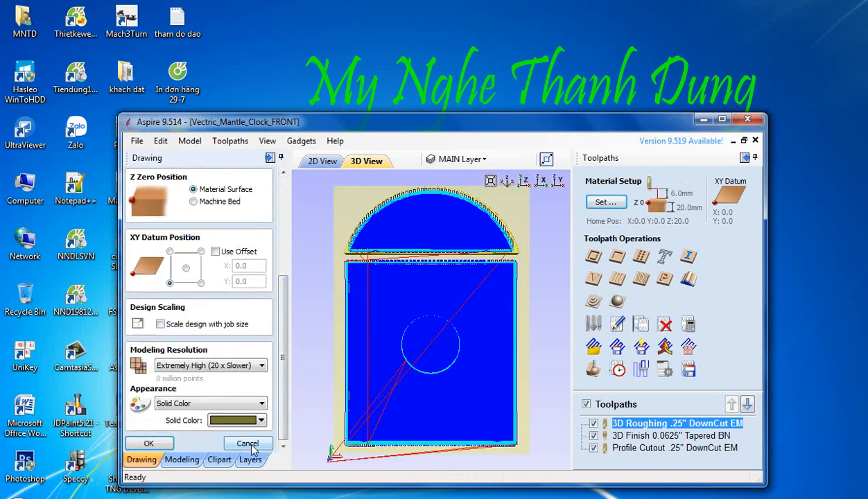
click(247, 443)
click(721, 119)
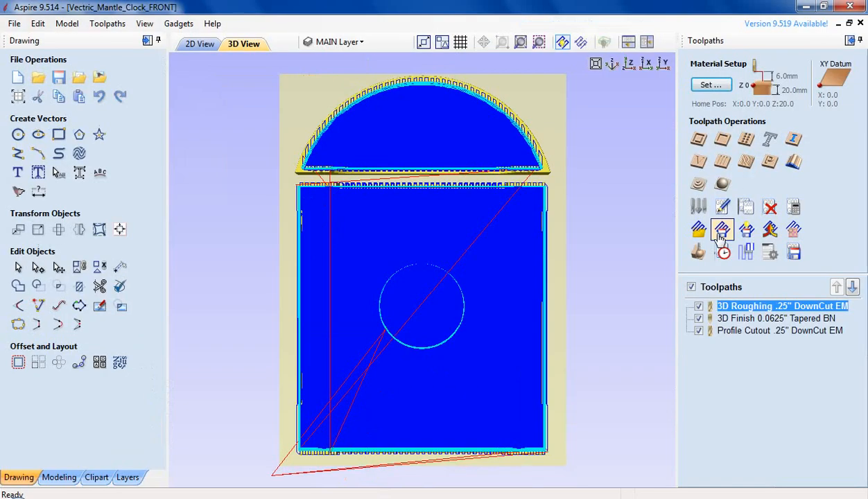
Preview the 3D Roughing toolpath and all toolpaths in oak, and inspect the simulated carving from an angle
click(699, 252)
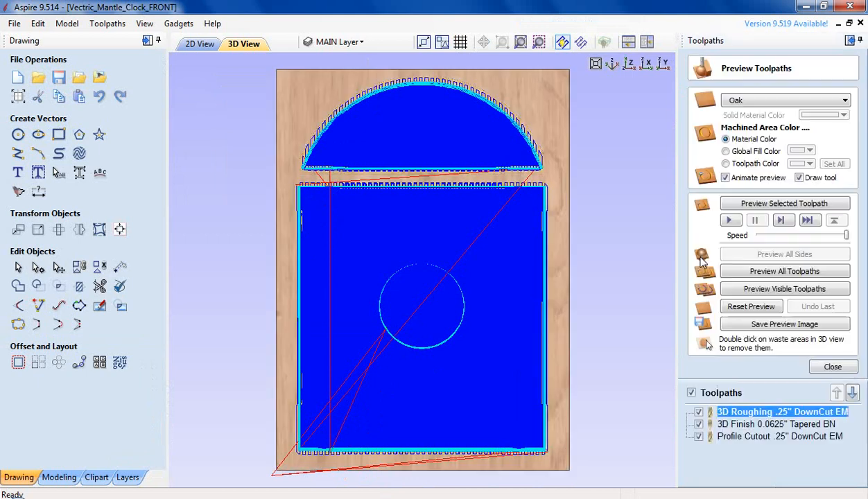
click(729, 220)
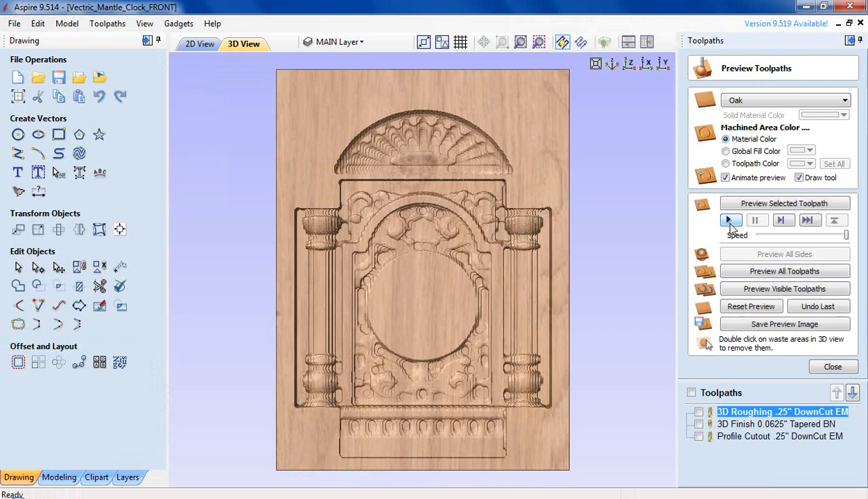
click(746, 272)
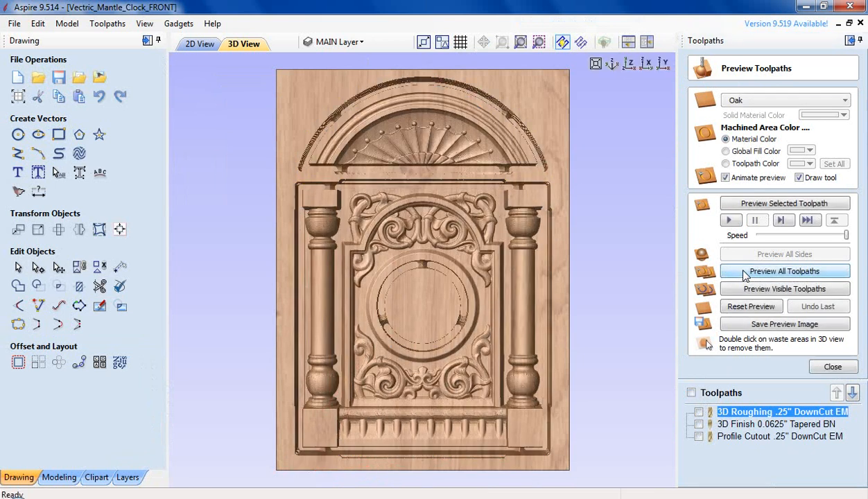
drag(469, 351, 457, 244)
drag(455, 287, 413, 252)
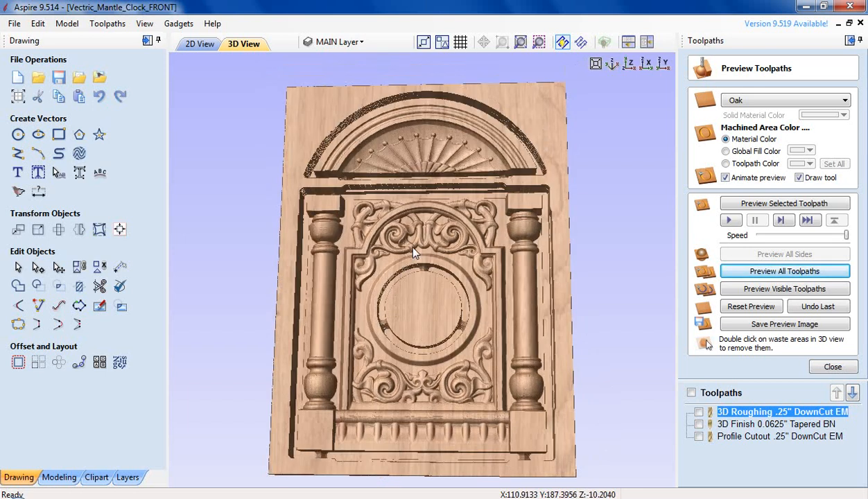
Set the Profile Cutout toolpath's cut depth to 20 mm, recalculate it and preview the cutout on the material
click(698, 436)
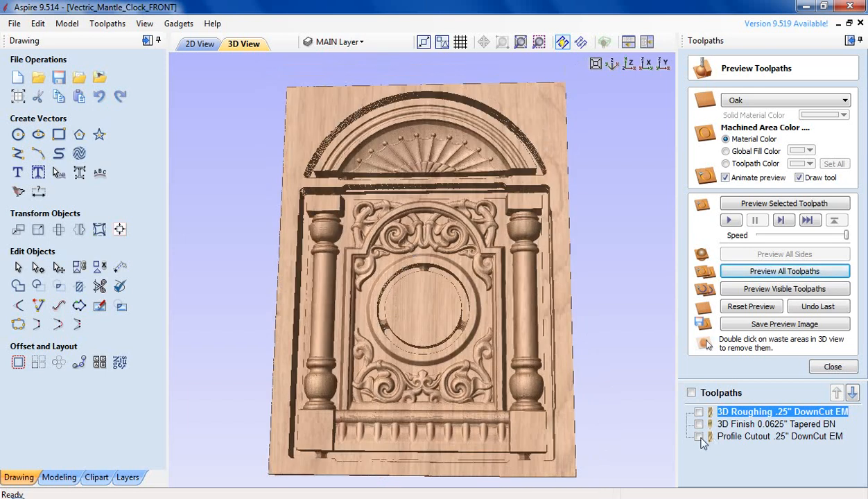
double_click(755, 439)
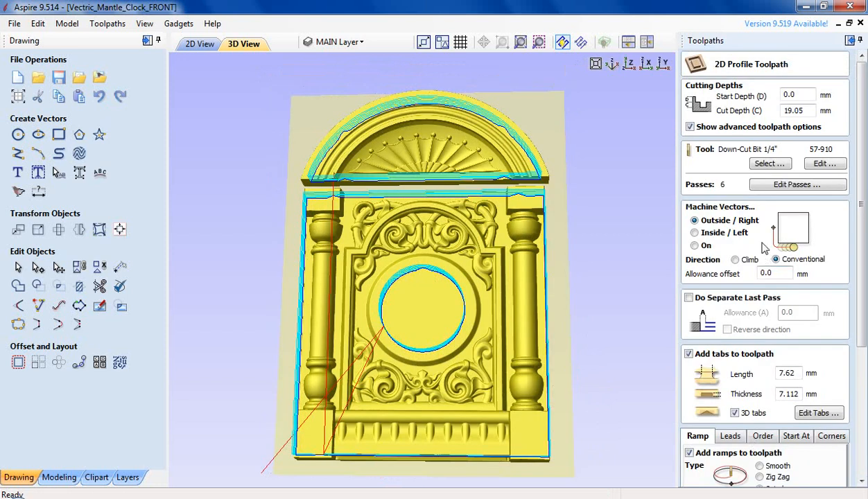
drag(795, 111, 775, 112)
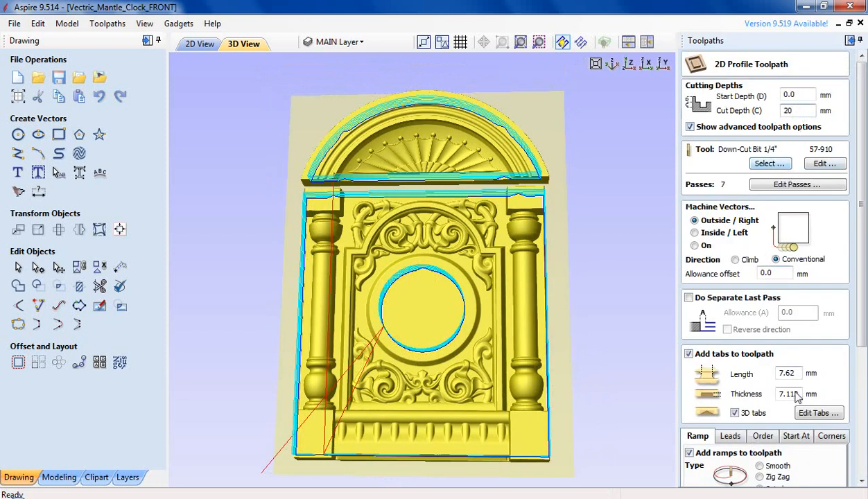
scroll(796, 430, down, 5)
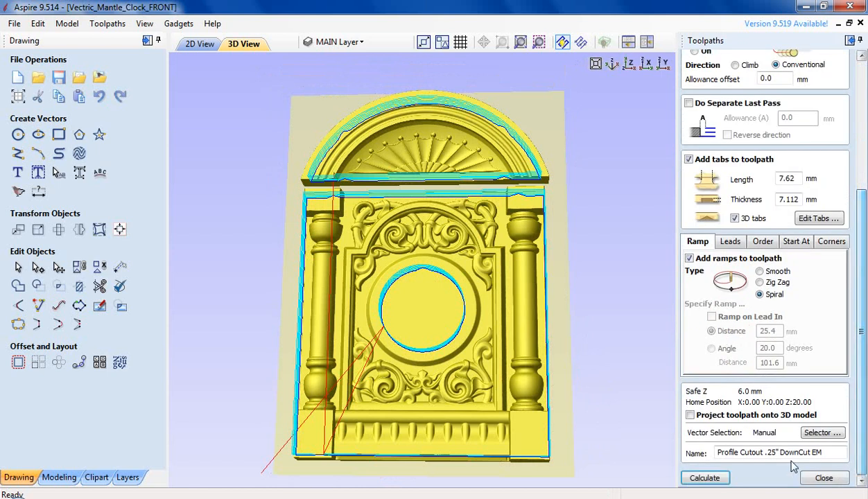
click(704, 479)
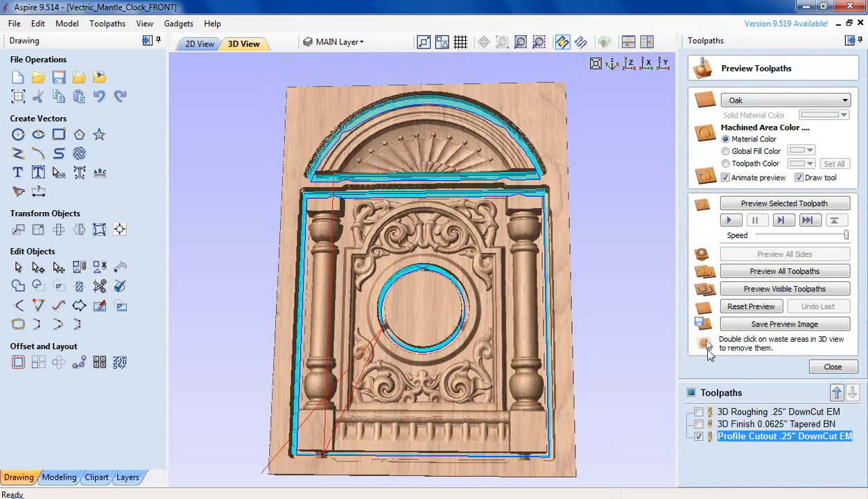
click(732, 221)
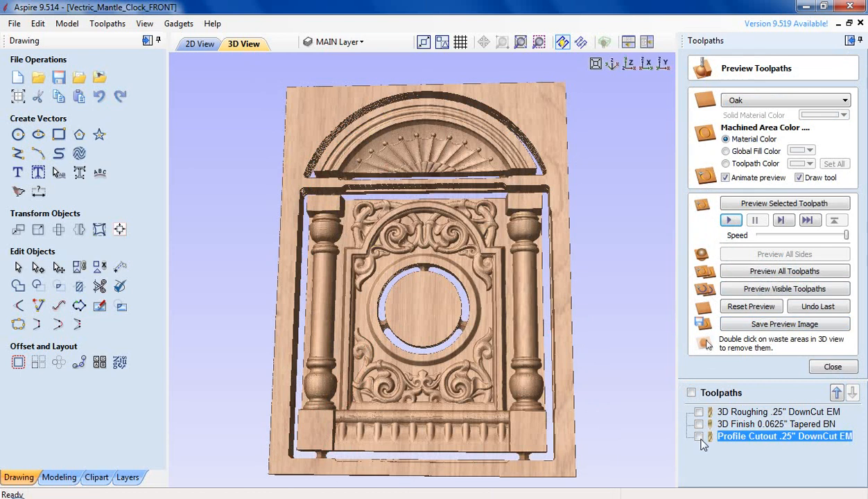
Show only the 3D Roughing toolpath, hiding the 3D Finish and Profile Cutout toolpaths
click(699, 437)
click(699, 411)
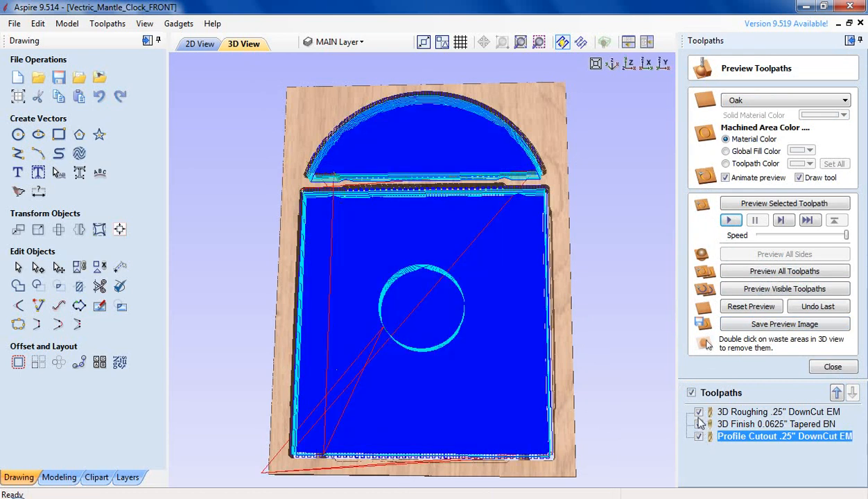
click(699, 424)
click(699, 437)
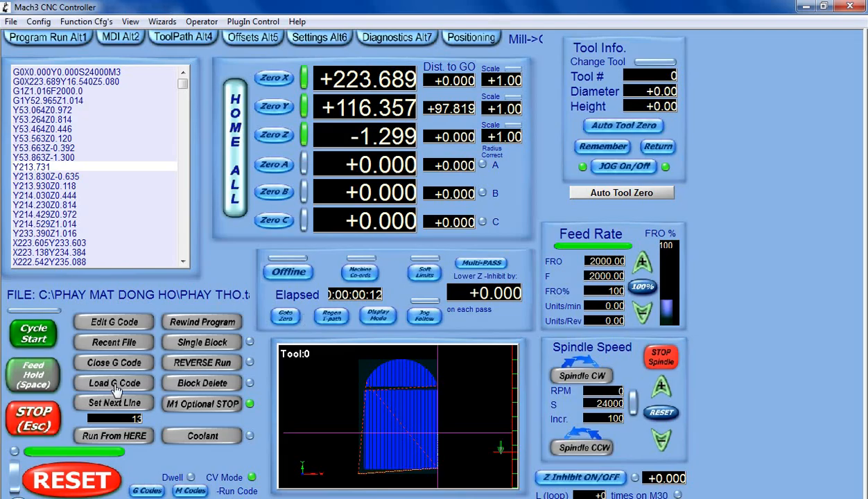
Close the previously loaded G-code program in Mach3 and return to Aspire
click(115, 369)
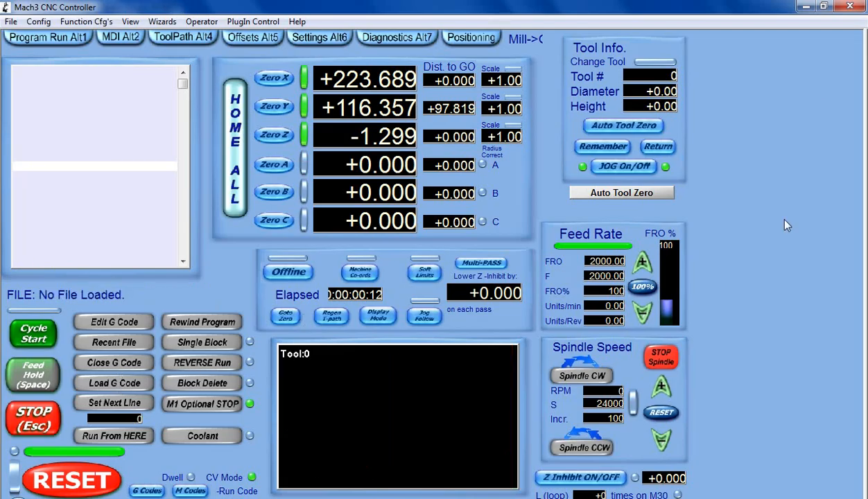
click(804, 7)
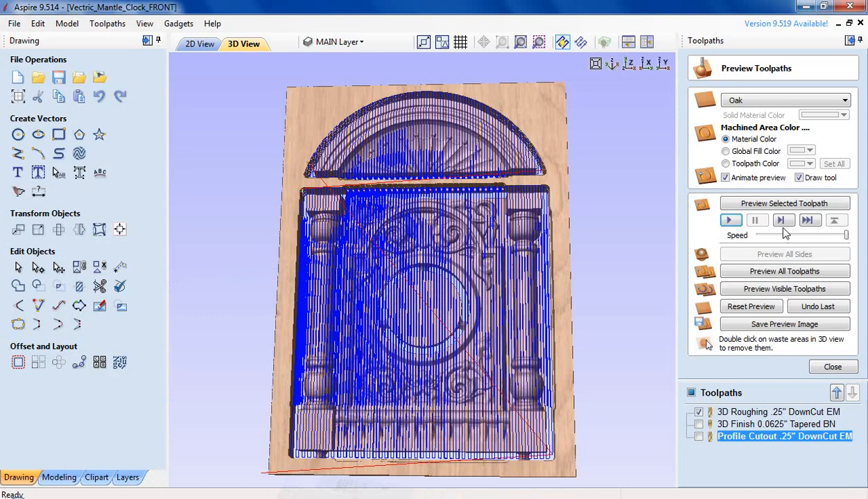
Close the preview and save the 3D Roughing toolpath as G Code (mm), replacing PHAY THO.tap
click(742, 413)
click(831, 367)
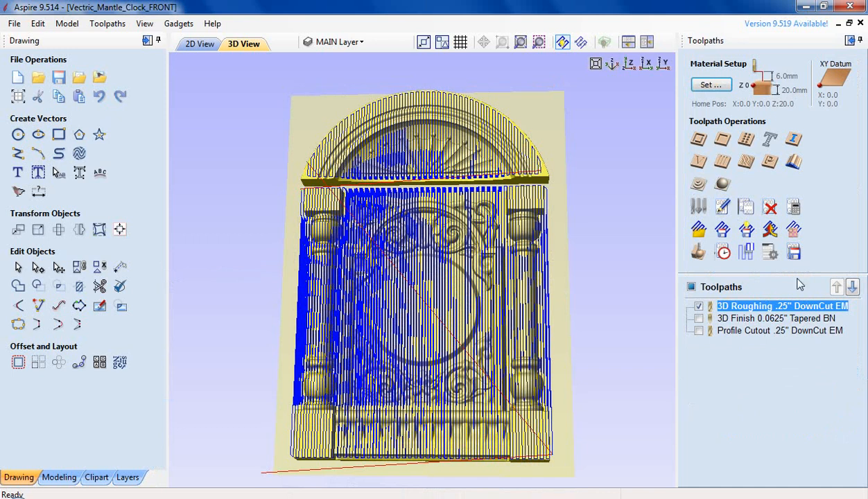
click(793, 253)
click(769, 349)
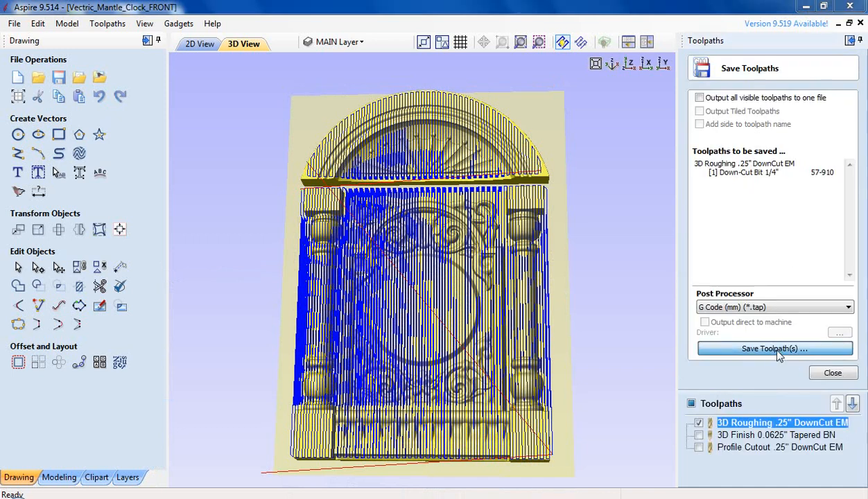
click(174, 107)
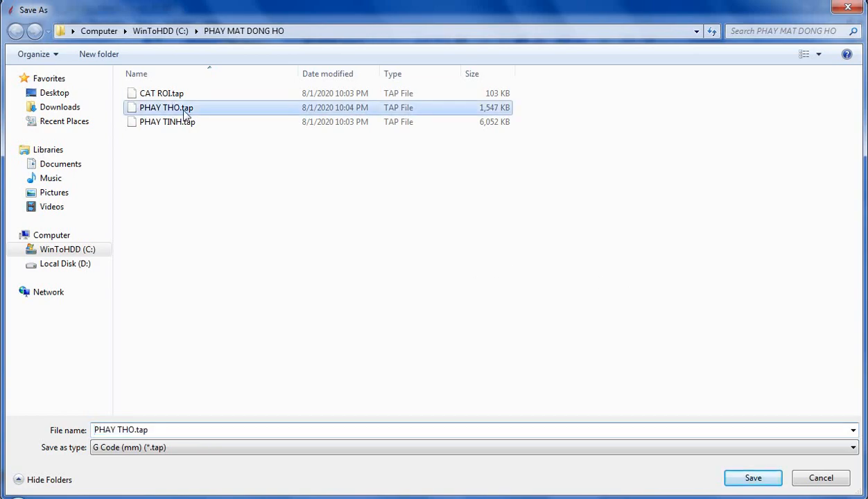
click(753, 479)
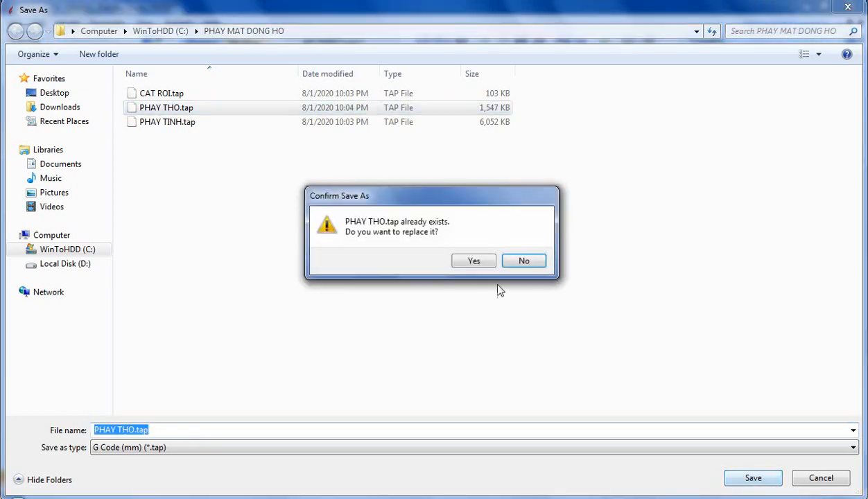
click(466, 258)
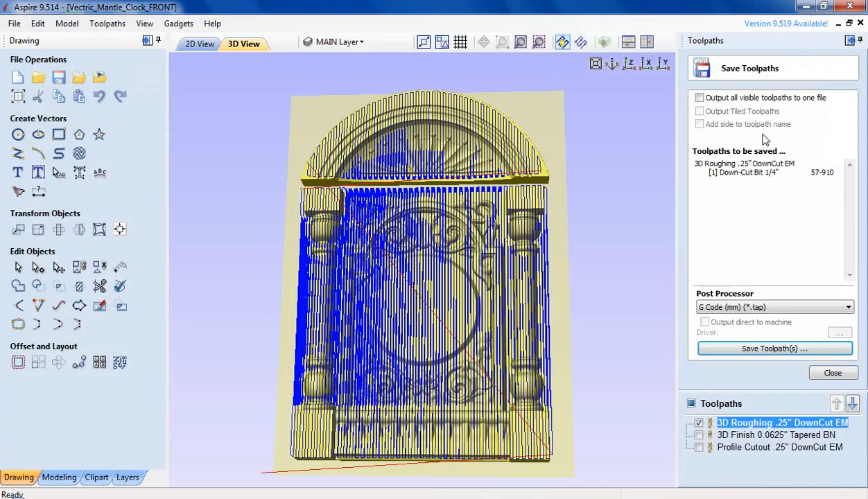
Show only the 3D Finish toolpath and save it as G Code (mm), replacing PHAY TINH.tap
click(699, 435)
click(699, 423)
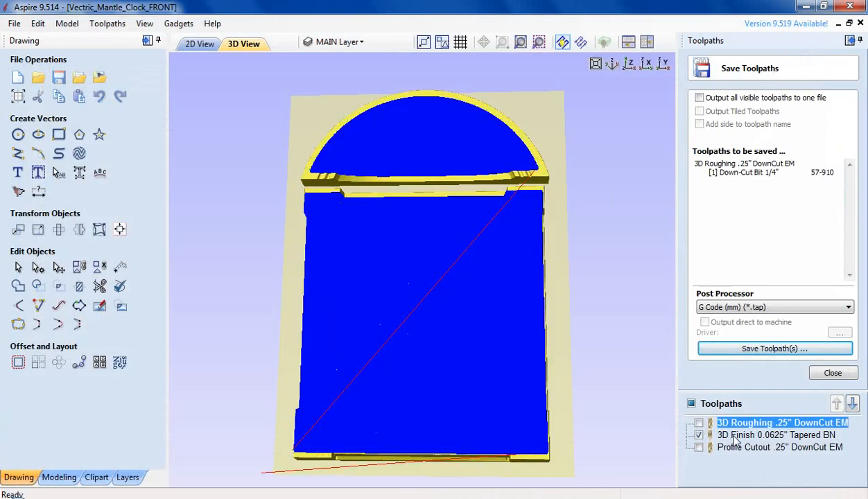
click(734, 435)
click(769, 348)
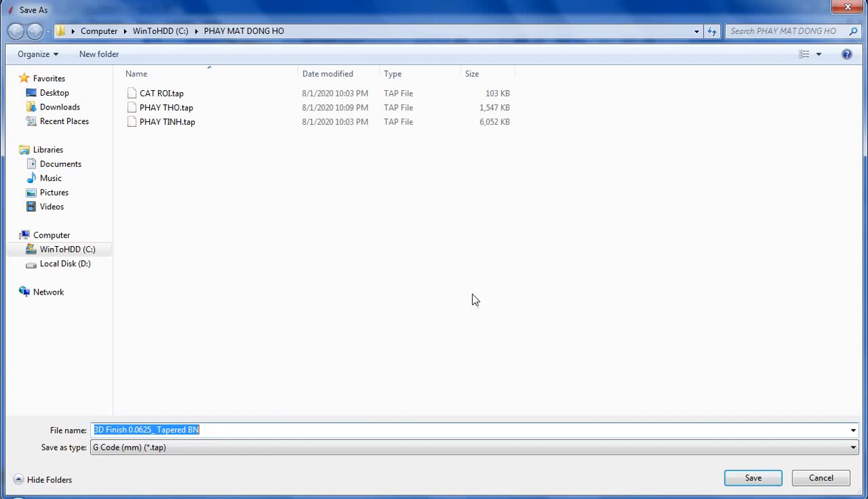
click(186, 122)
click(754, 477)
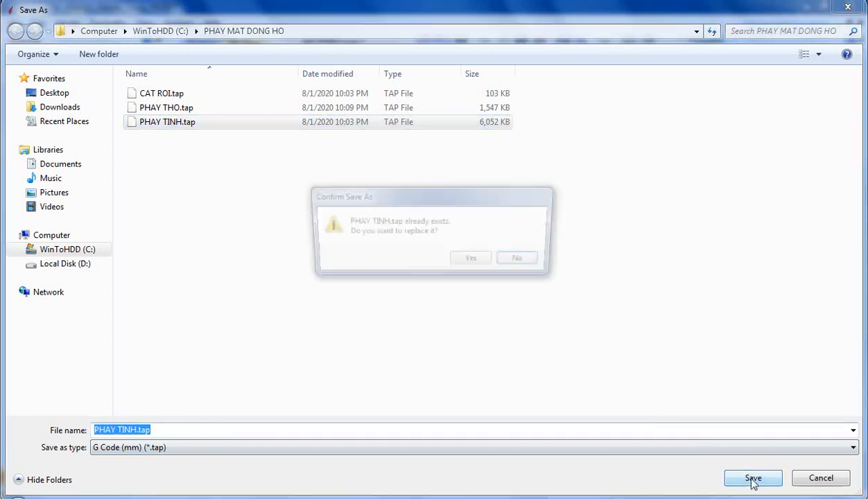
click(474, 262)
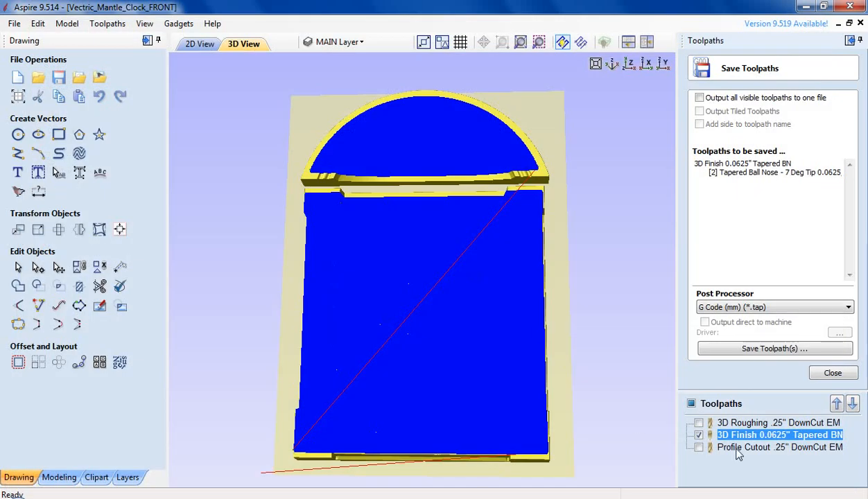
Save the Profile Cutout toolpath as G Code (mm), replacing CAT ROI.tap
click(710, 446)
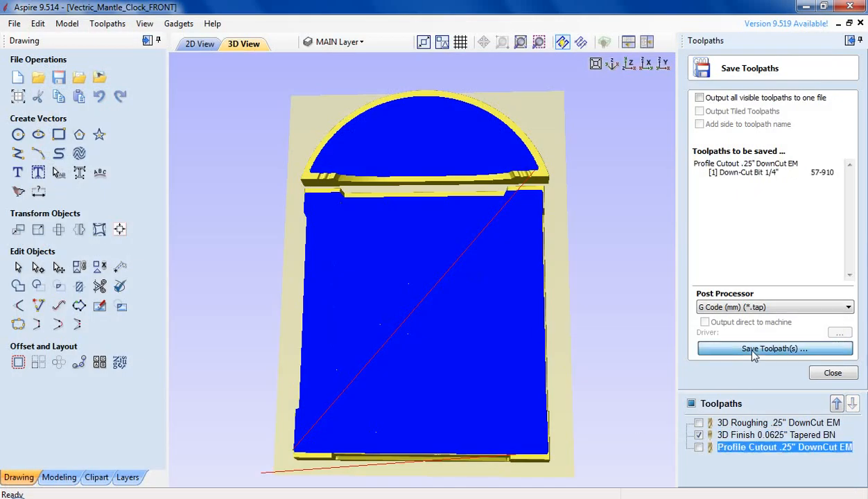
click(734, 345)
click(161, 92)
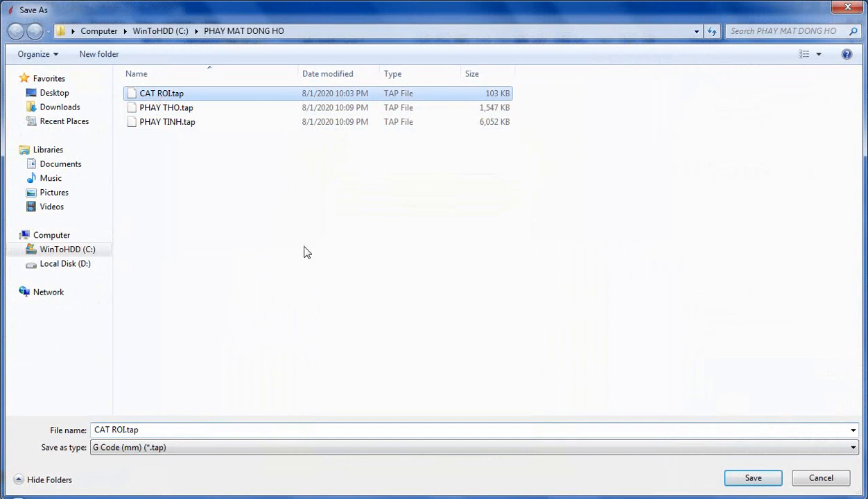
click(753, 478)
click(469, 258)
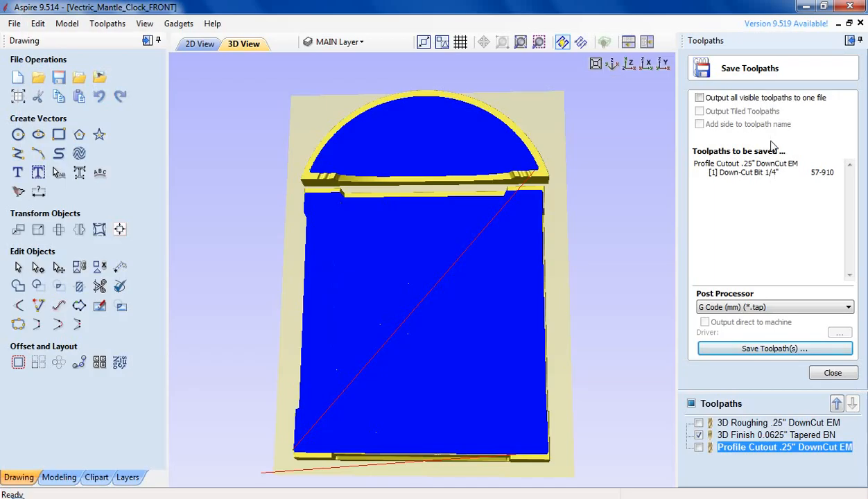
Switch to Mach3, load PHAY THO.tap and send the axes to their zero position
click(804, 7)
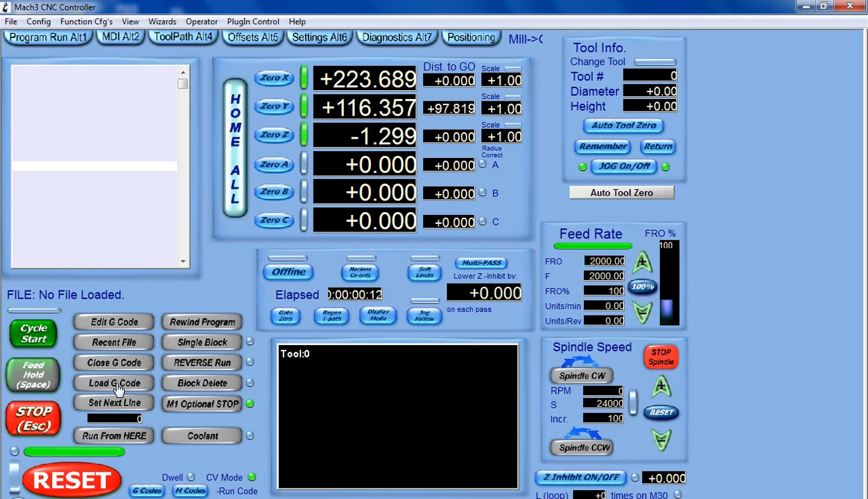
click(114, 382)
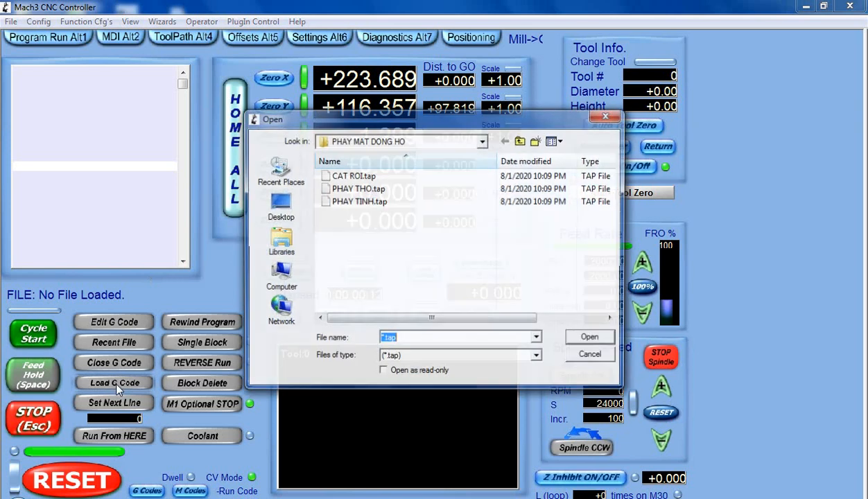
double_click(374, 190)
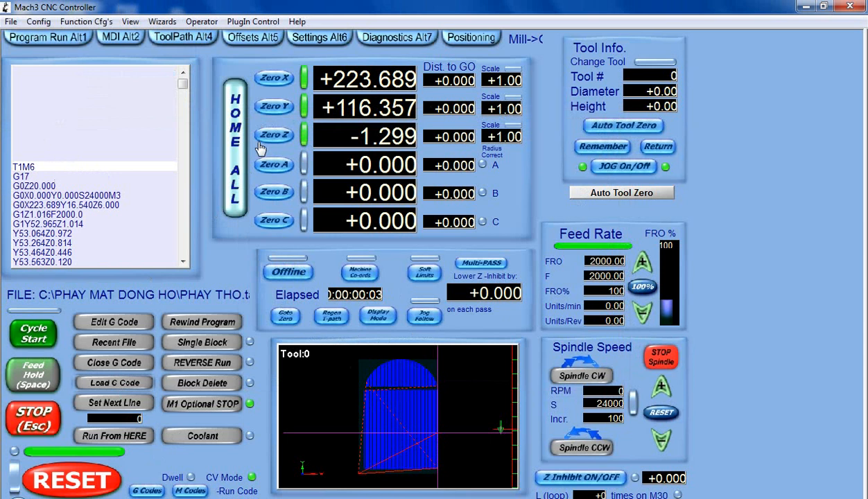
click(285, 317)
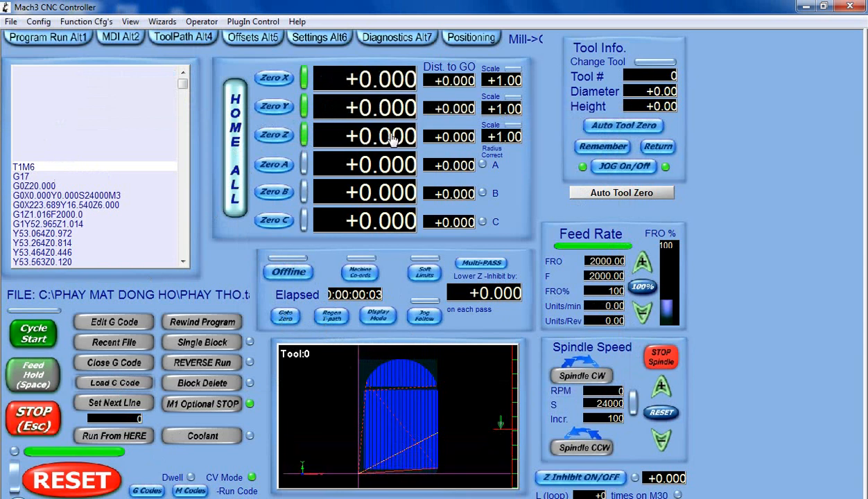
Run the loaded roughing program, raise the feed rate override to 208% and minimize Mach3
click(34, 328)
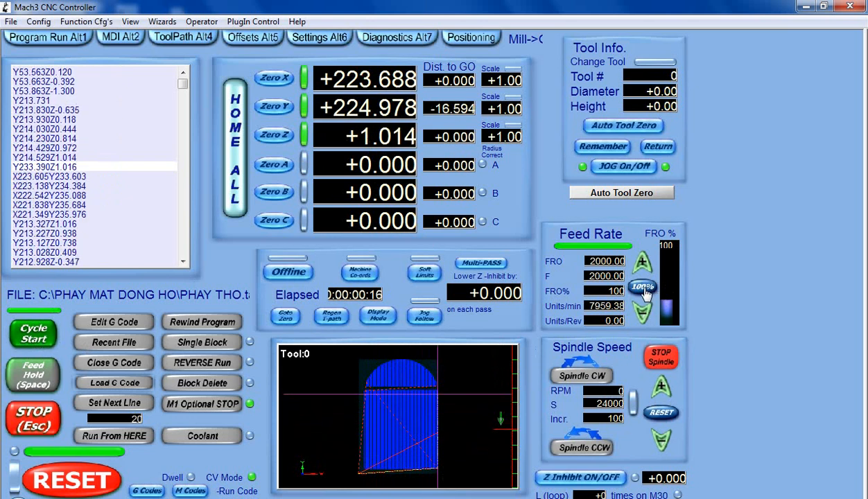
drag(666, 296, 667, 284)
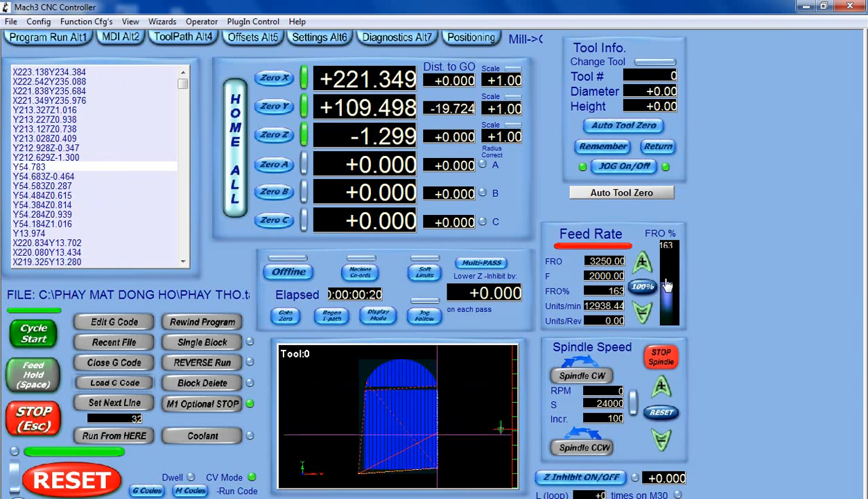
click(664, 279)
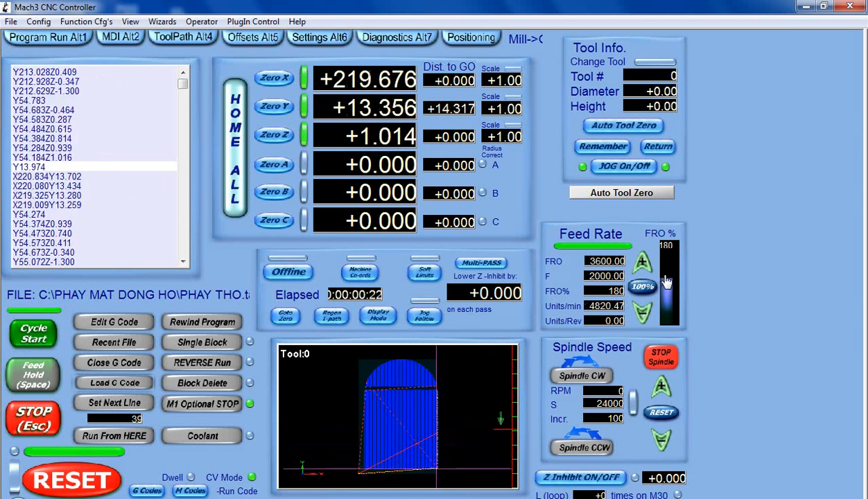
click(664, 273)
click(664, 270)
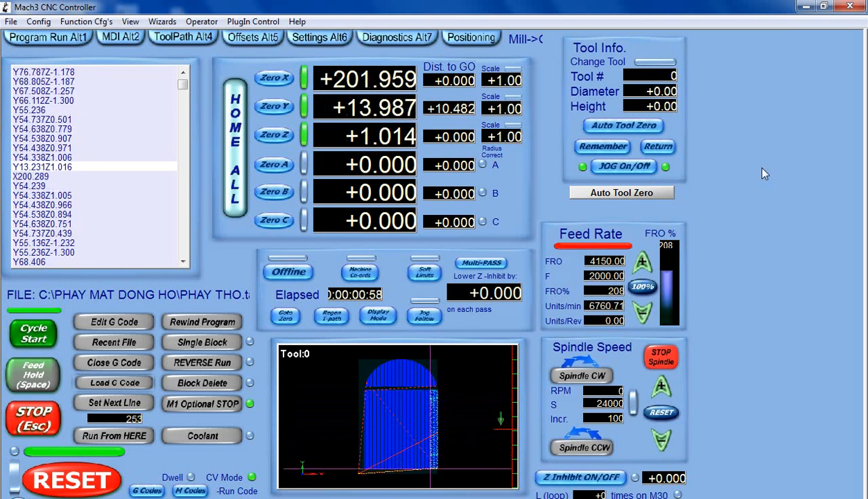
click(805, 10)
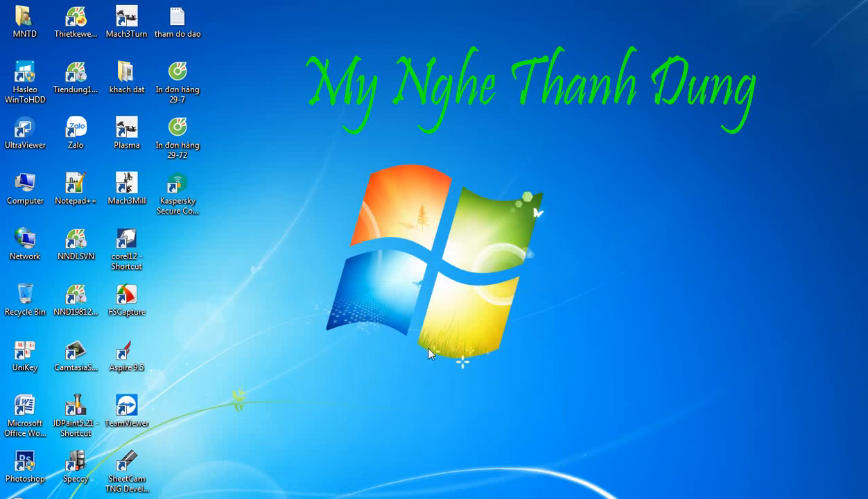
Open mantle-clock-machining_1 from the Mantle Clock folder and browse the project's machining and finished clock photos, returning to mantle-clock-machining_2
click(236, 498)
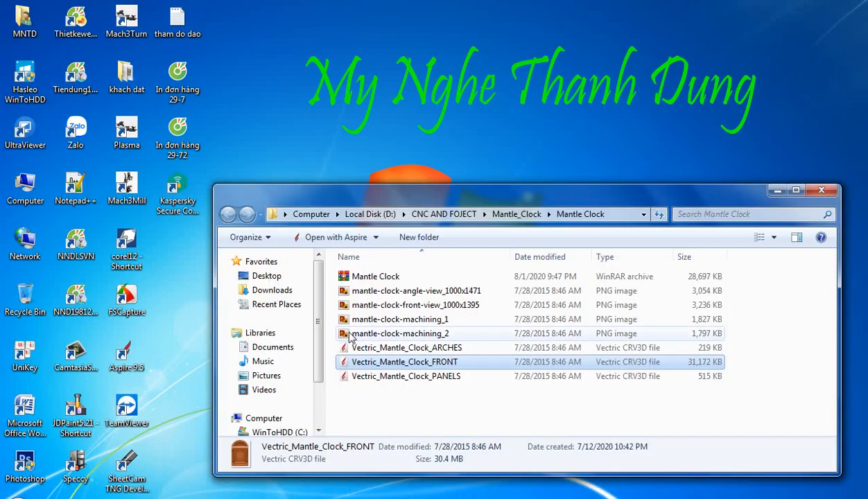
double_click(370, 320)
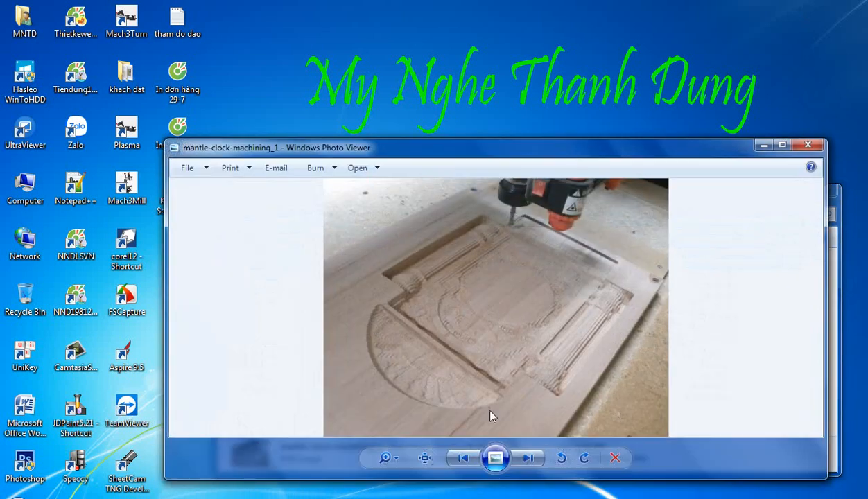
click(465, 458)
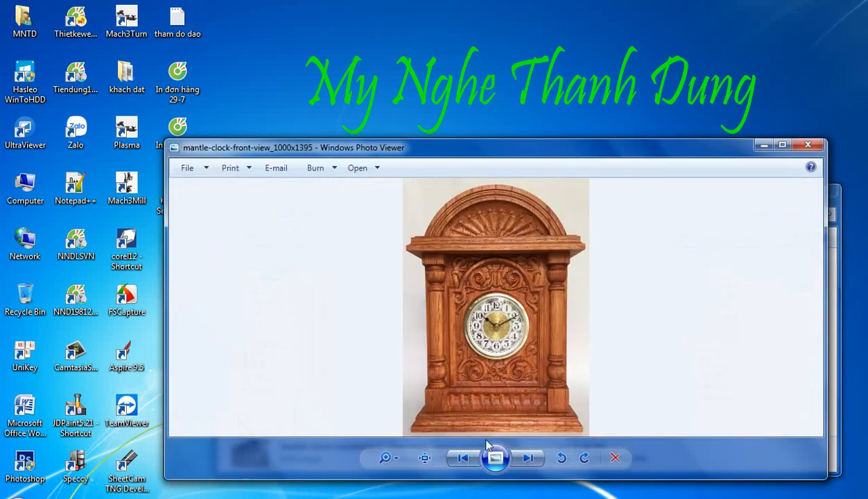
click(525, 460)
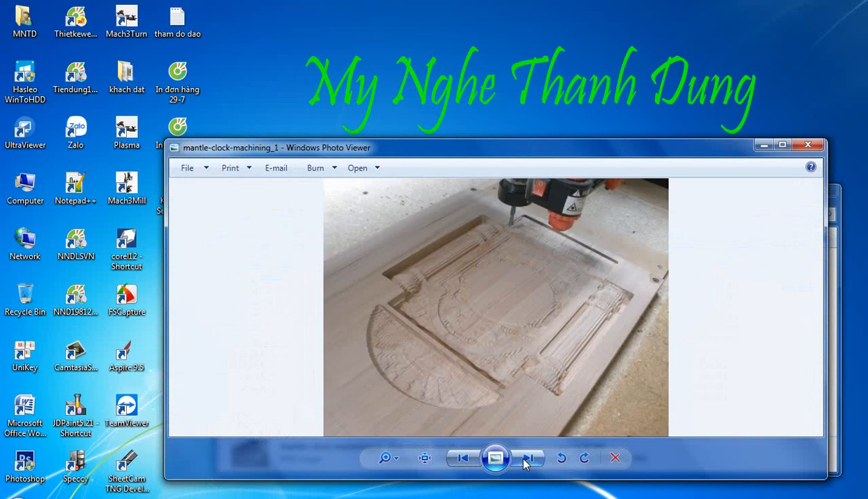
click(526, 460)
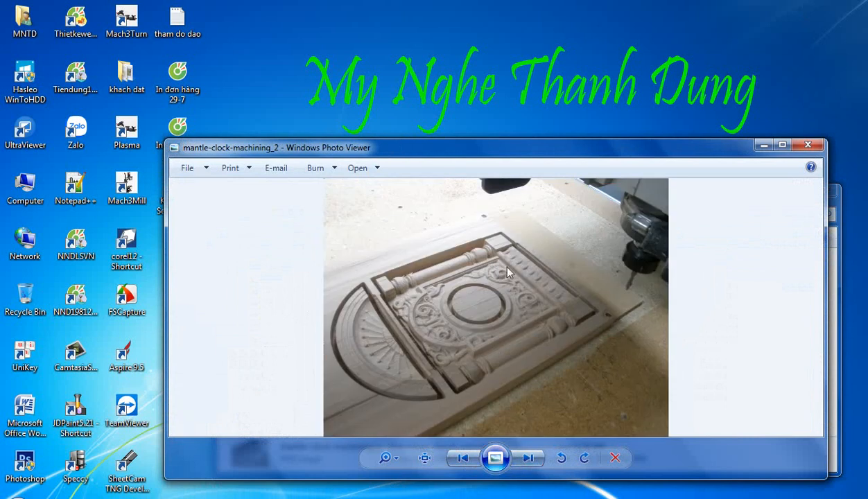
click(528, 460)
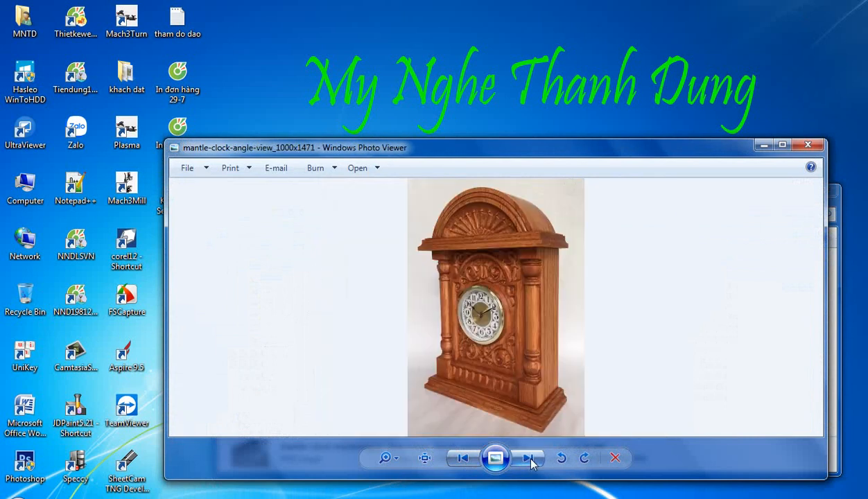
click(471, 460)
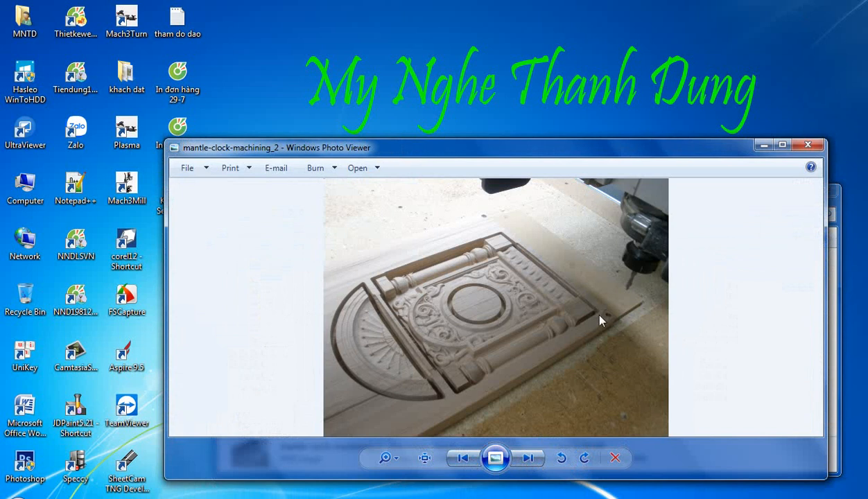